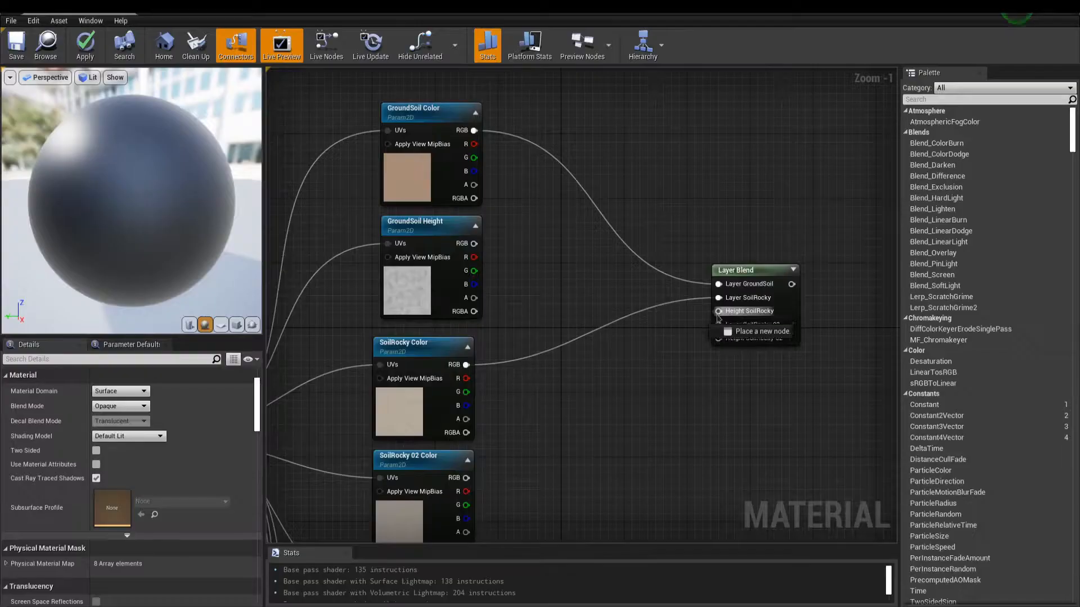
right_drag(665, 317, 678, 360)
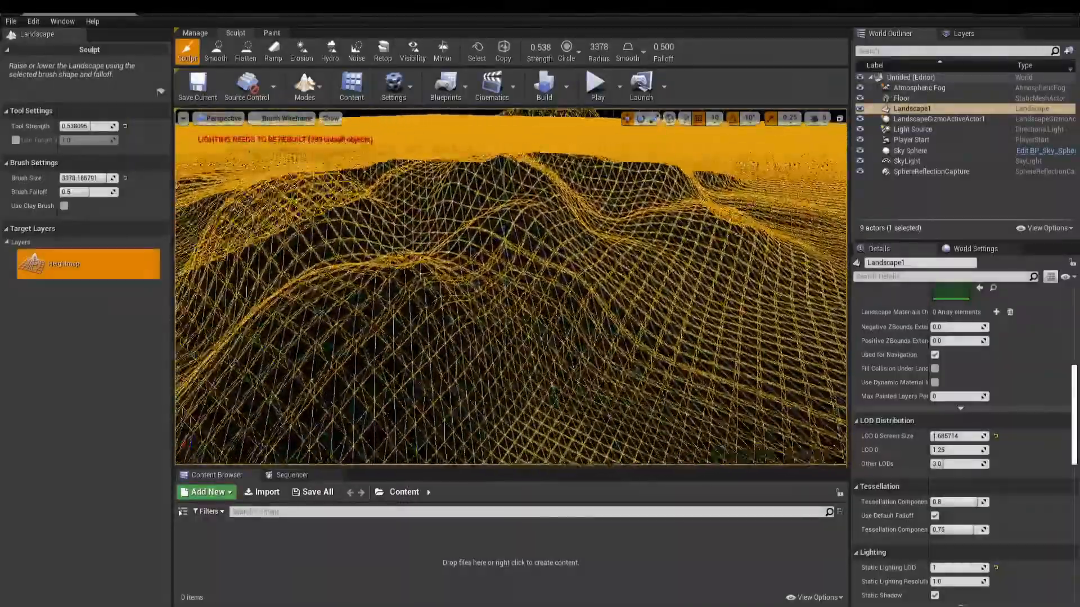
key(w)
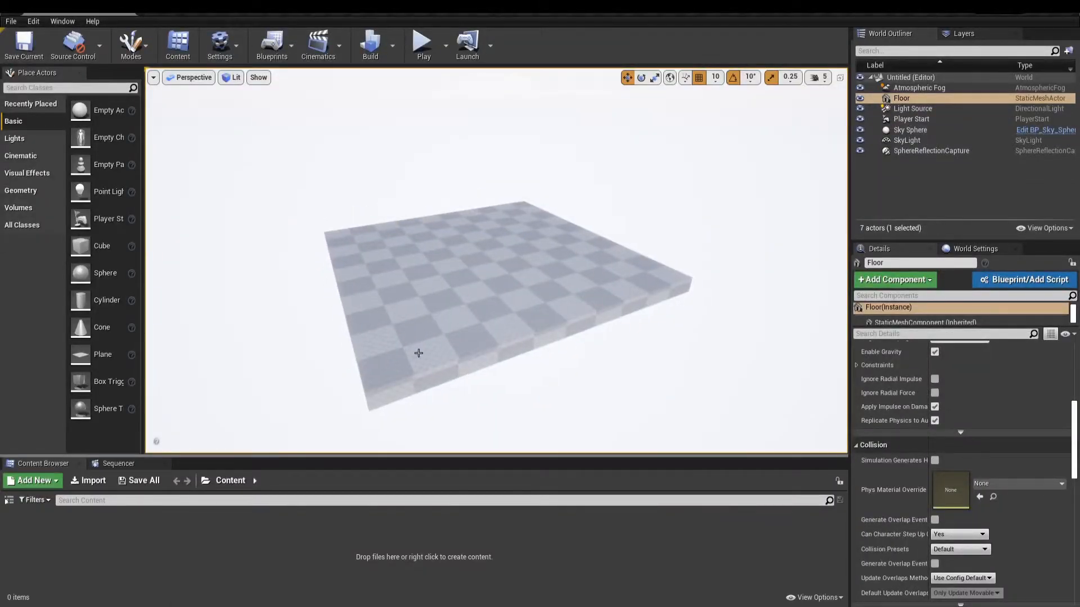
Switch the editor from Select mode to Landscape mode to set up a new landscape
click(138, 47)
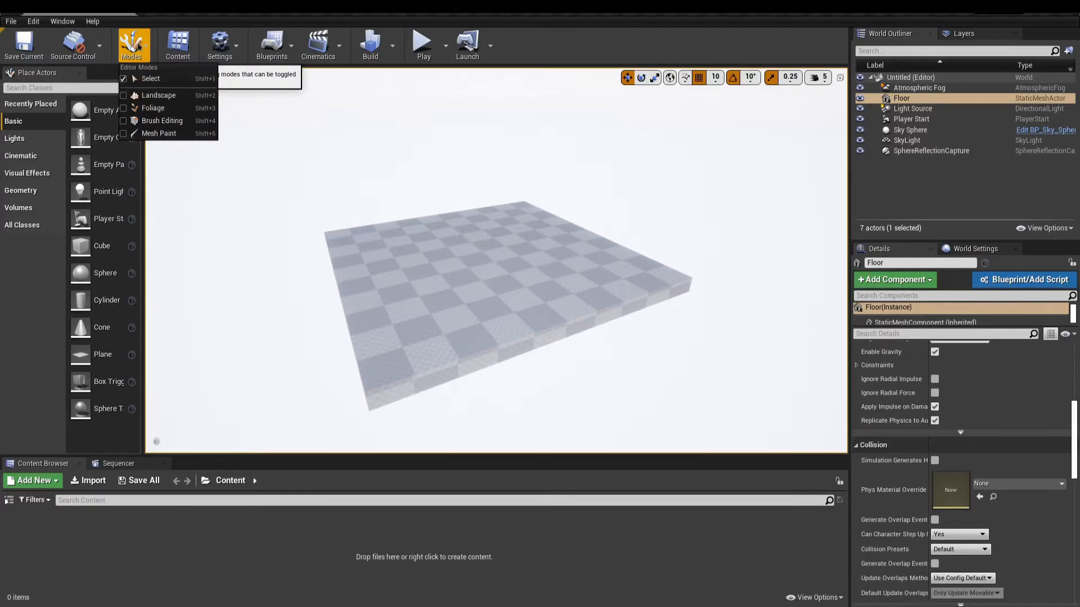
click(194, 97)
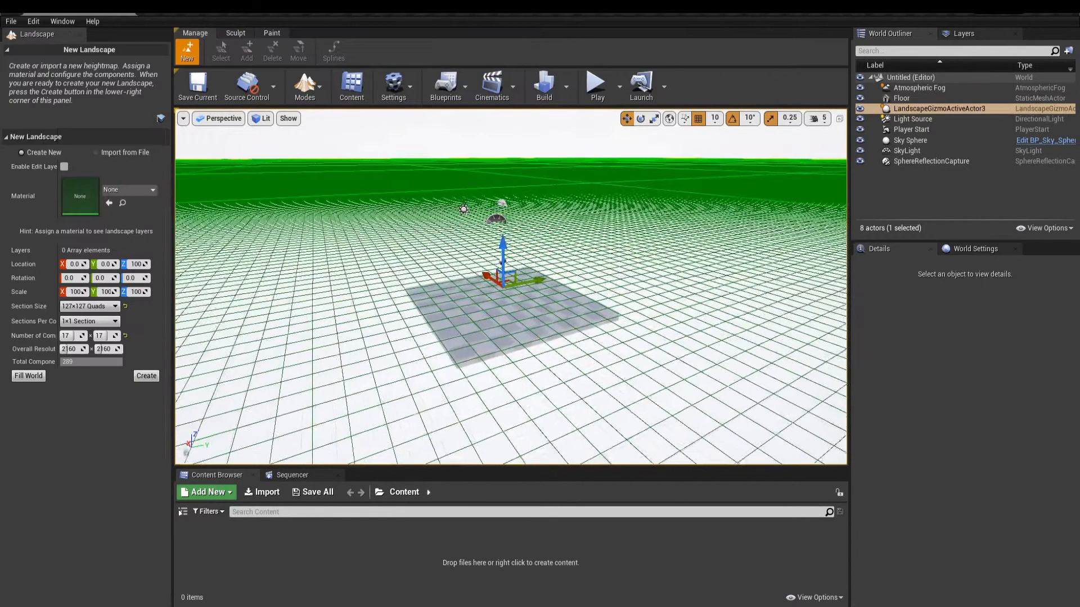
right_drag(703, 257, 711, 249)
key(s)
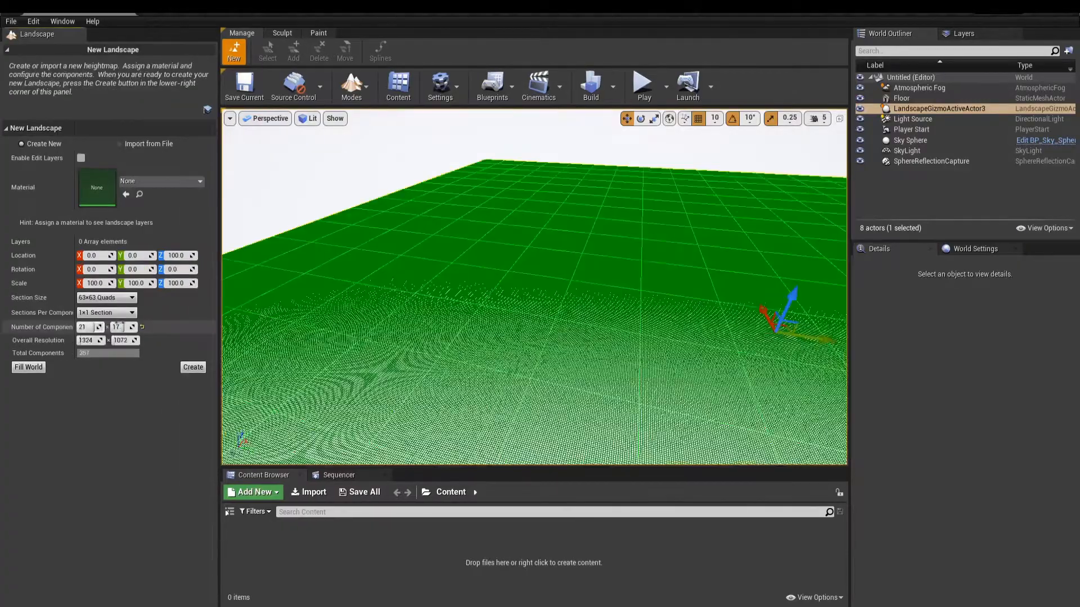
Try 22 components in the second direction and a section size of 127×127 quads for the new landscape
drag(123, 327, 144, 326)
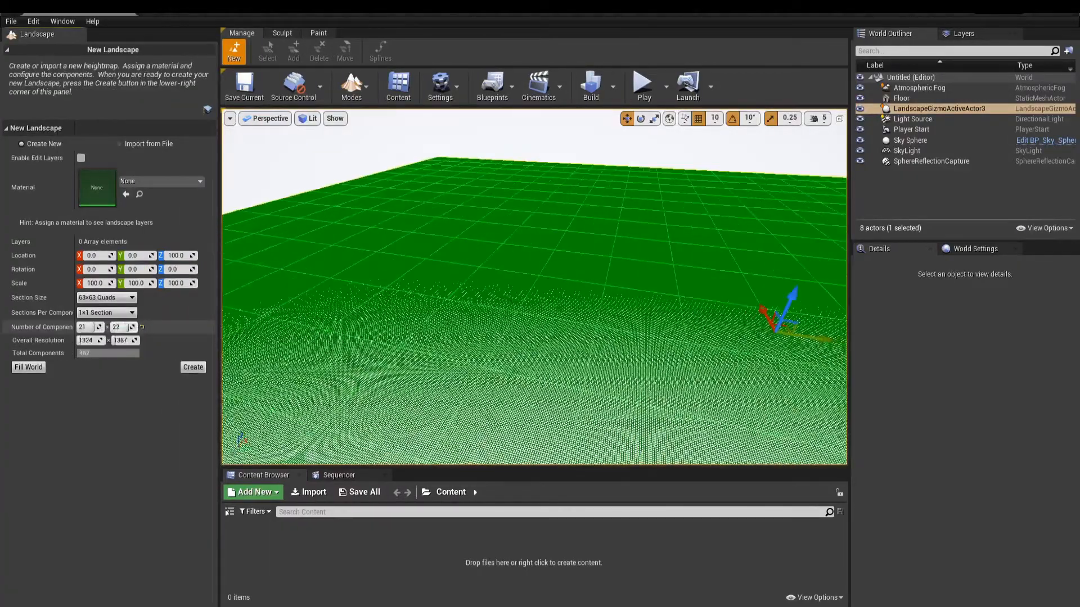
click(119, 297)
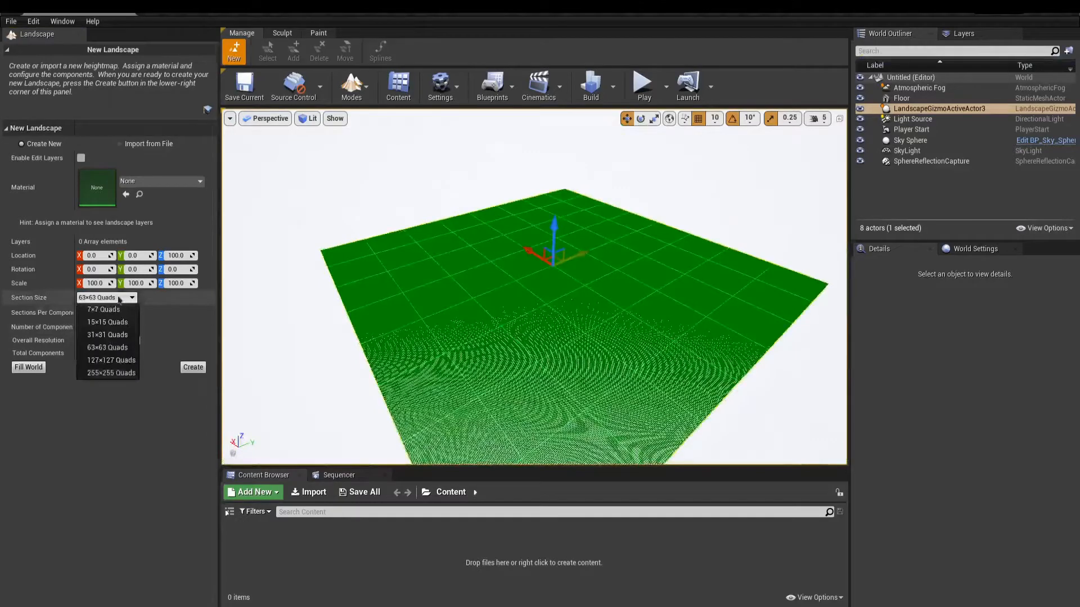
click(115, 360)
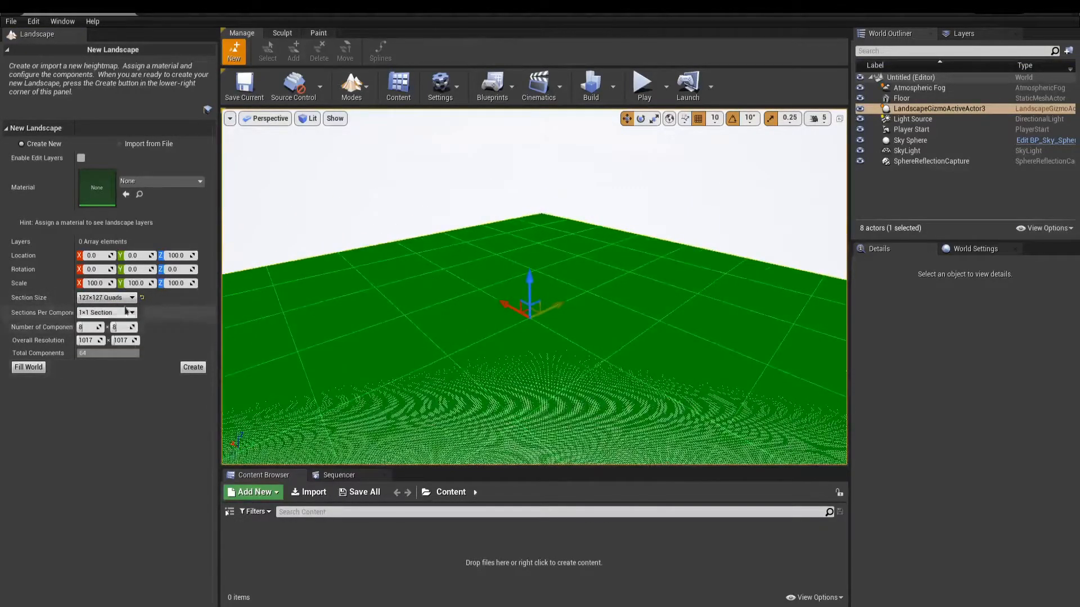
click(127, 312)
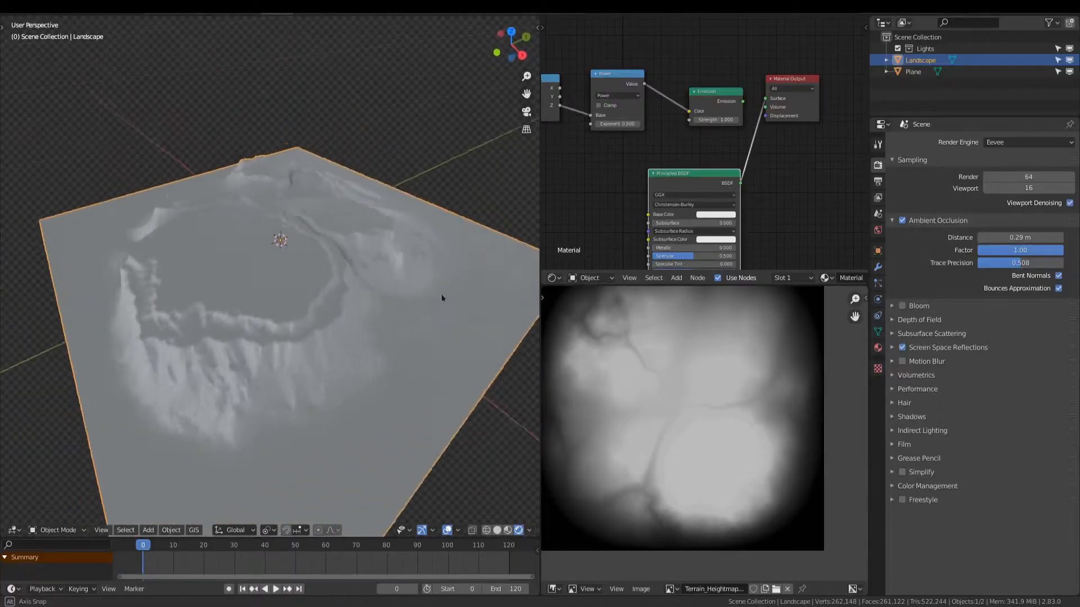
middle_drag(441, 293, 463, 301)
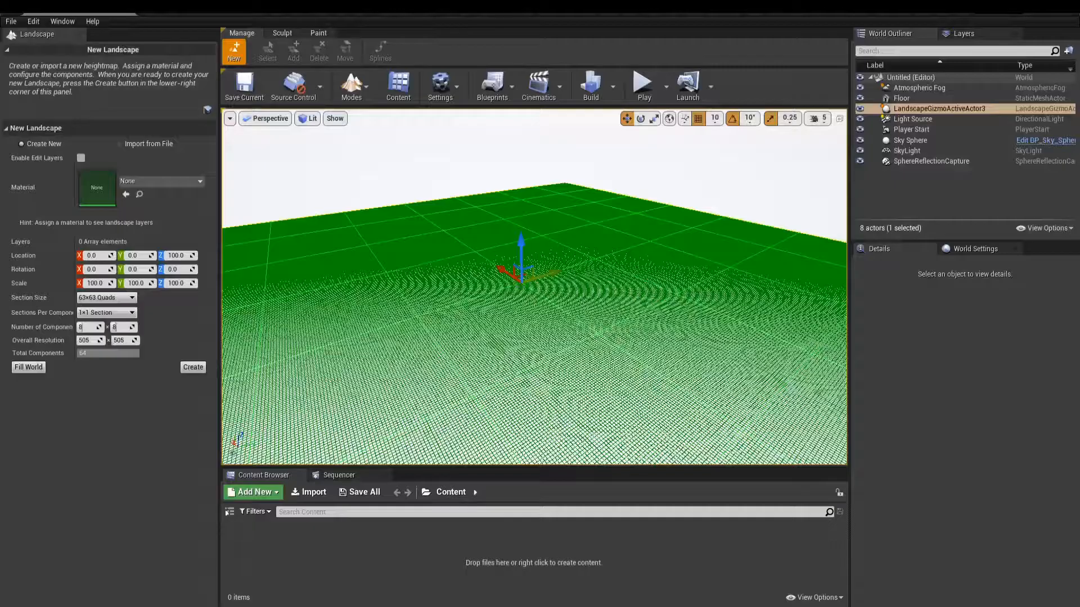
Create the landscape with 63×63-quad sections, 1×1 section per component and 8×8 components
click(193, 368)
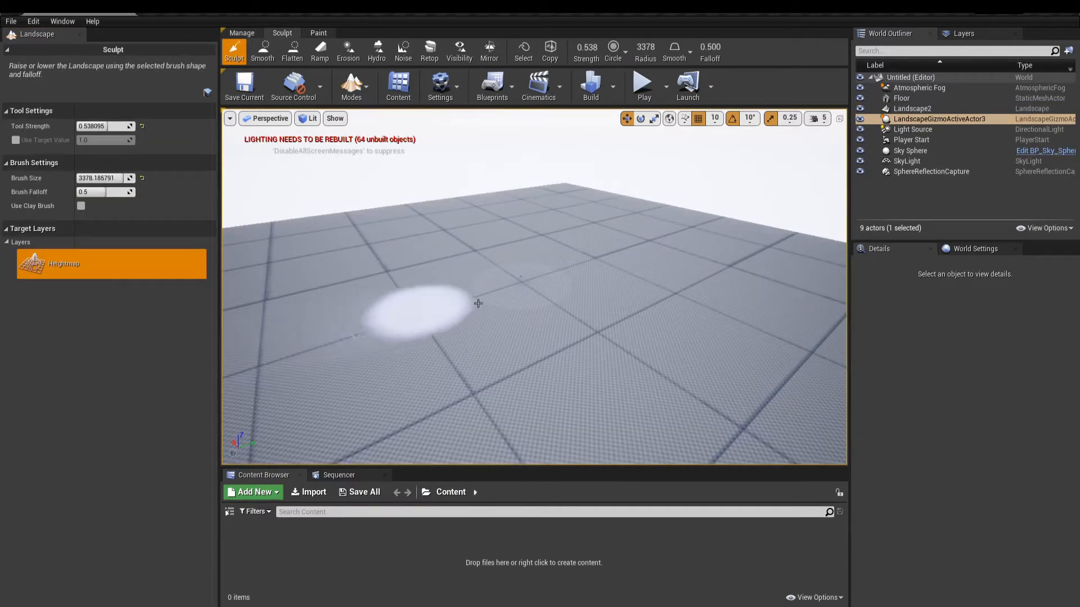
mouse_move(666, 291)
right_down()
mouse_move(619, 304)
mouse_move(662, 289)
right_up()
mouse_move(581, 284)
right_down()
mouse_move(596, 280)
mouse_move(315, 185)
right_up()
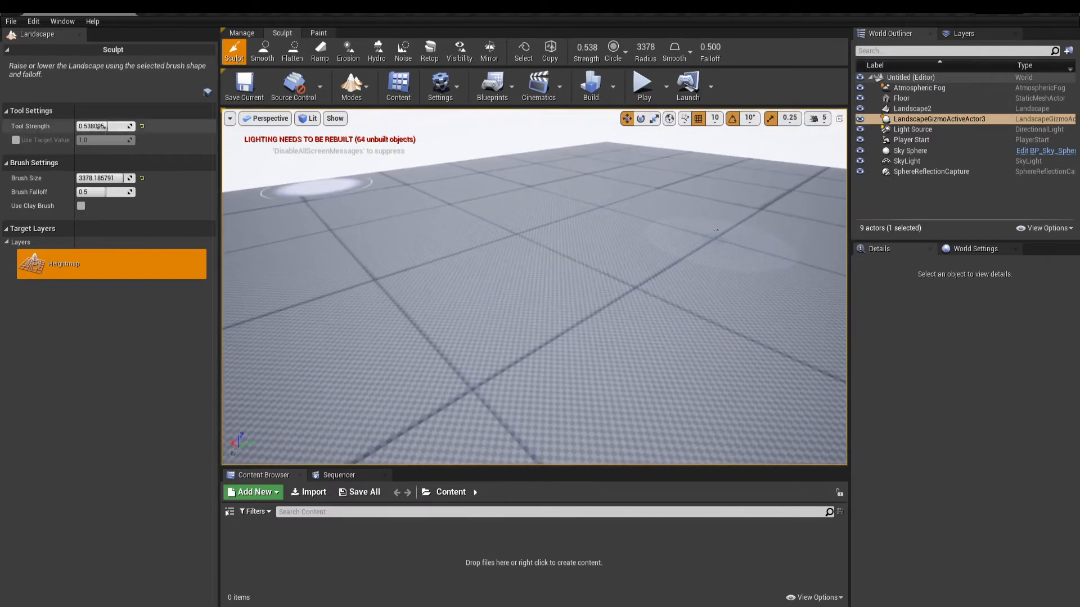
Sculpt raised landforms with the clay brush at strength about 0.519, finishing with a brush size of about 892 and falloff of about 0.238
key(BackSpace)
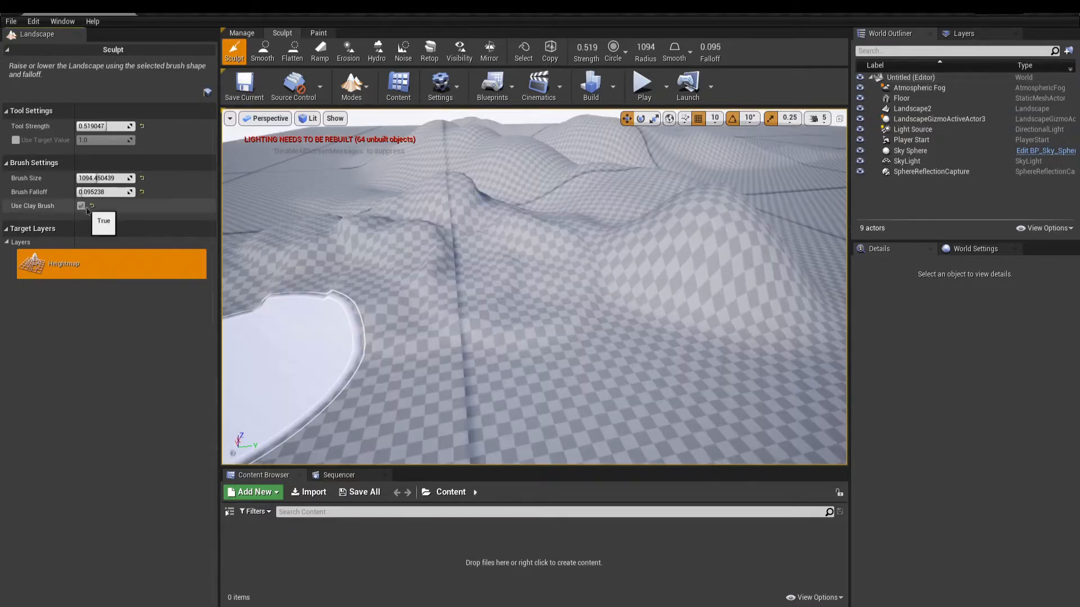
right_drag(305, 217, 231, 217)
mouse_move(495, 247)
mouse_down()
mouse_move(446, 220)
mouse_move(437, 289)
mouse_move(669, 285)
mouse_up()
right_drag(670, 285, 832, 285)
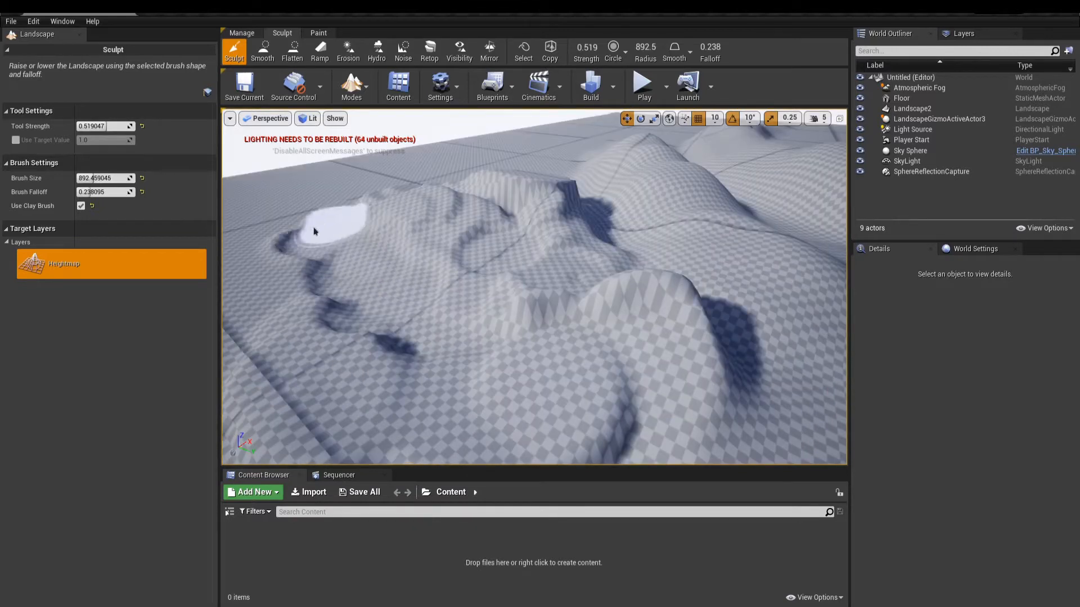
mouse_move(314, 232)
mouse_down()
mouse_move(439, 219)
mouse_move(487, 324)
mouse_move(679, 379)
mouse_move(368, 450)
mouse_move(265, 294)
mouse_move(293, 216)
mouse_up()
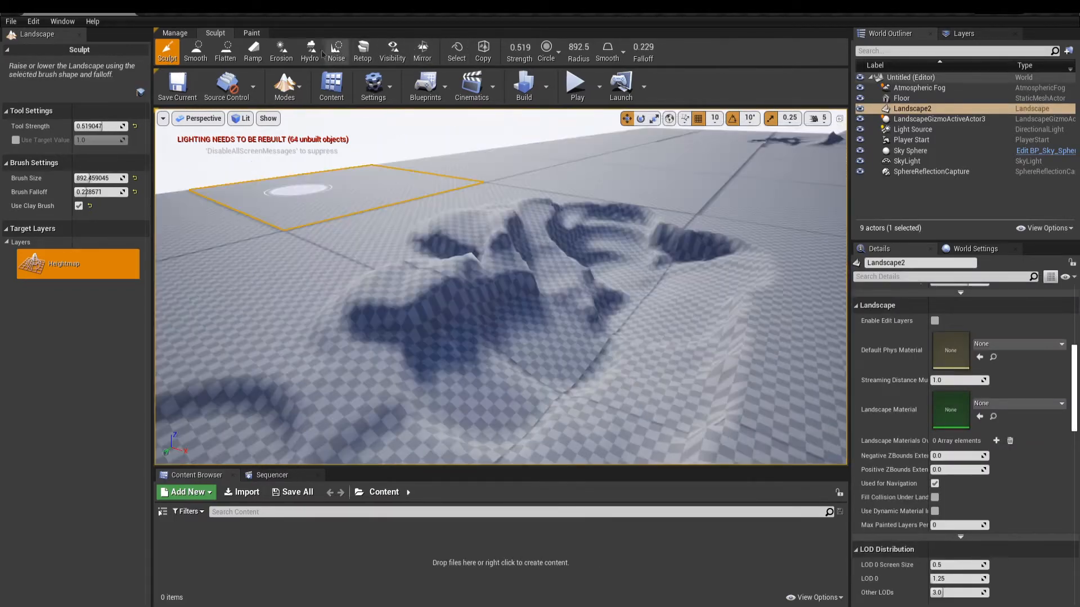
Smooth the sculpted landforms and flatten raised parts of the terrain with the Flatten tool in Both mode
click(197, 52)
mouse_move(422, 229)
mouse_down()
mouse_move(495, 321)
mouse_move(345, 284)
mouse_move(586, 278)
mouse_up()
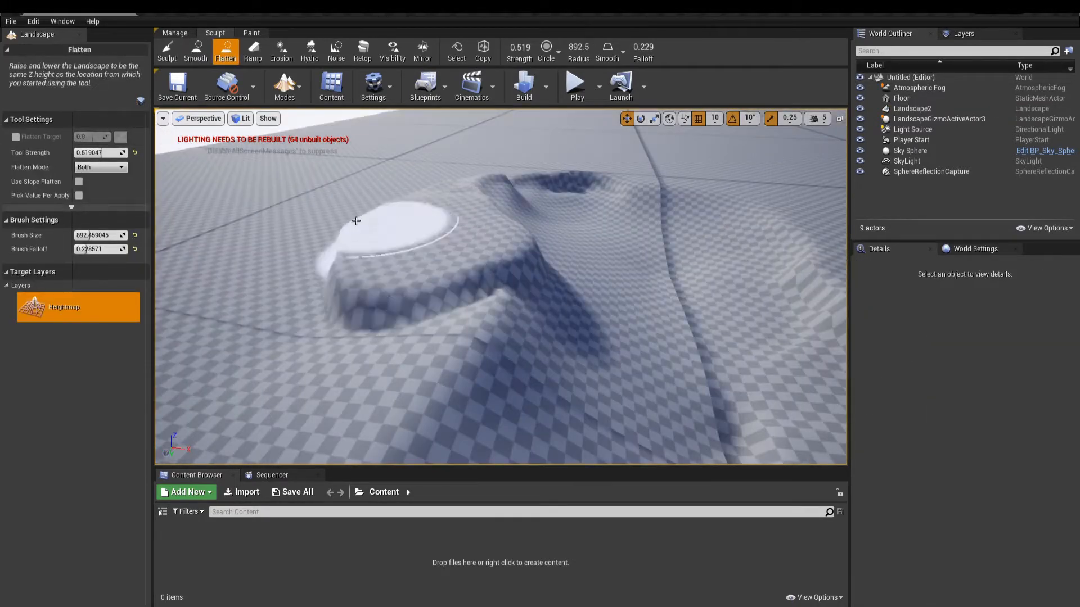
right_drag(318, 264, 400, 259)
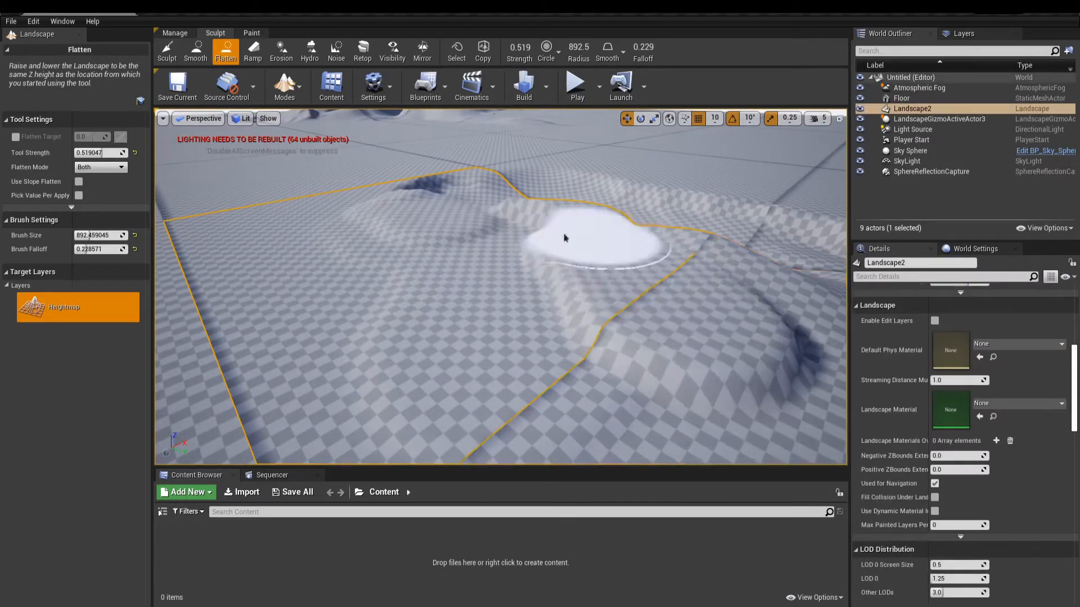
right_drag(590, 234, 551, 236)
click(101, 167)
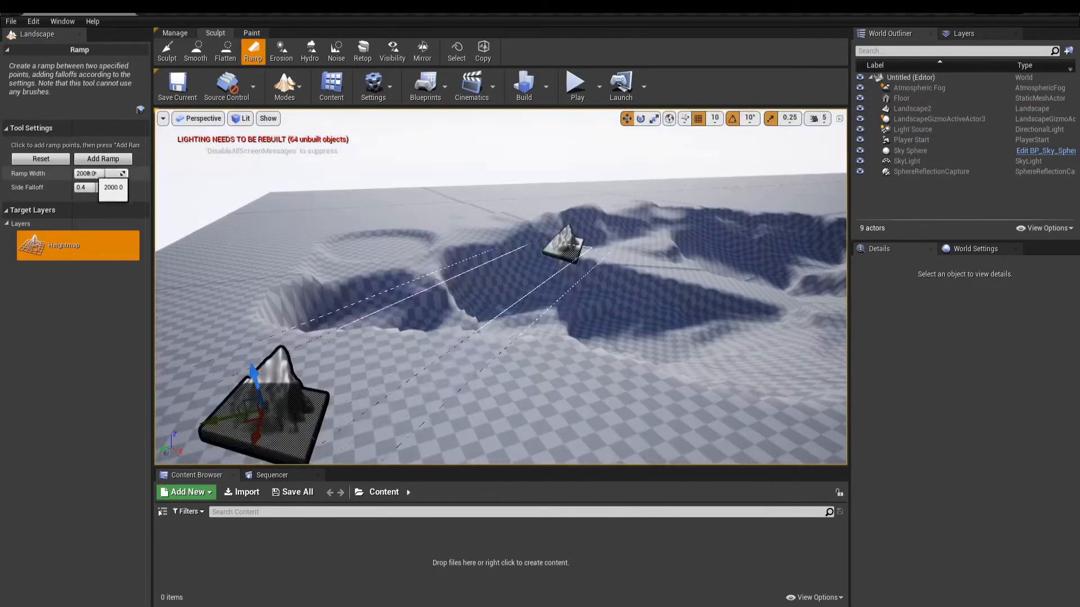
Set the ramp width to about 1163 and add the ramp between the two placed points across the hollows
drag(88, 174, 94, 174)
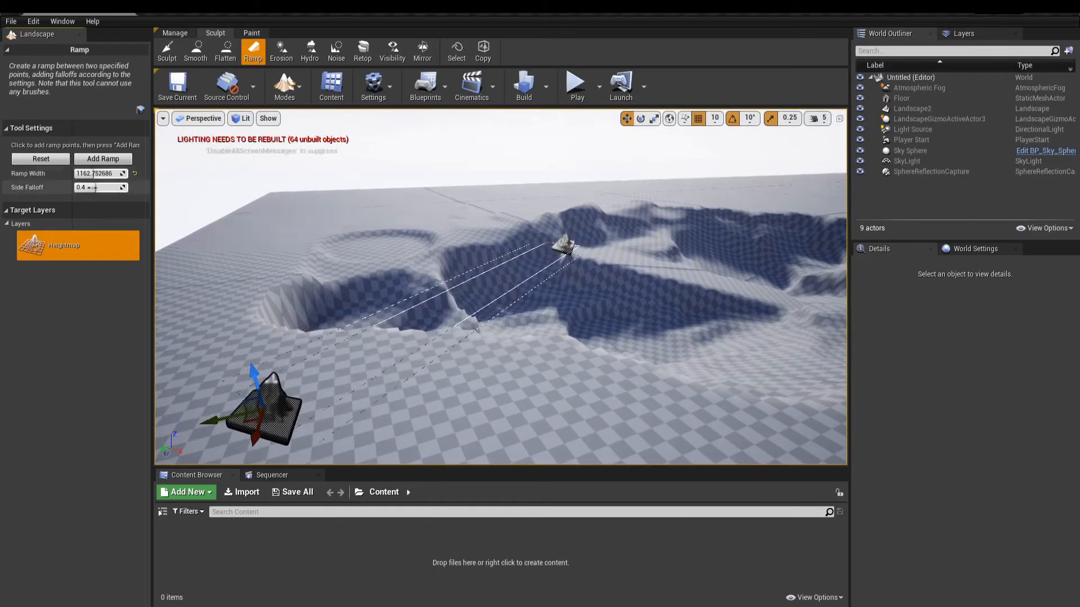
click(102, 159)
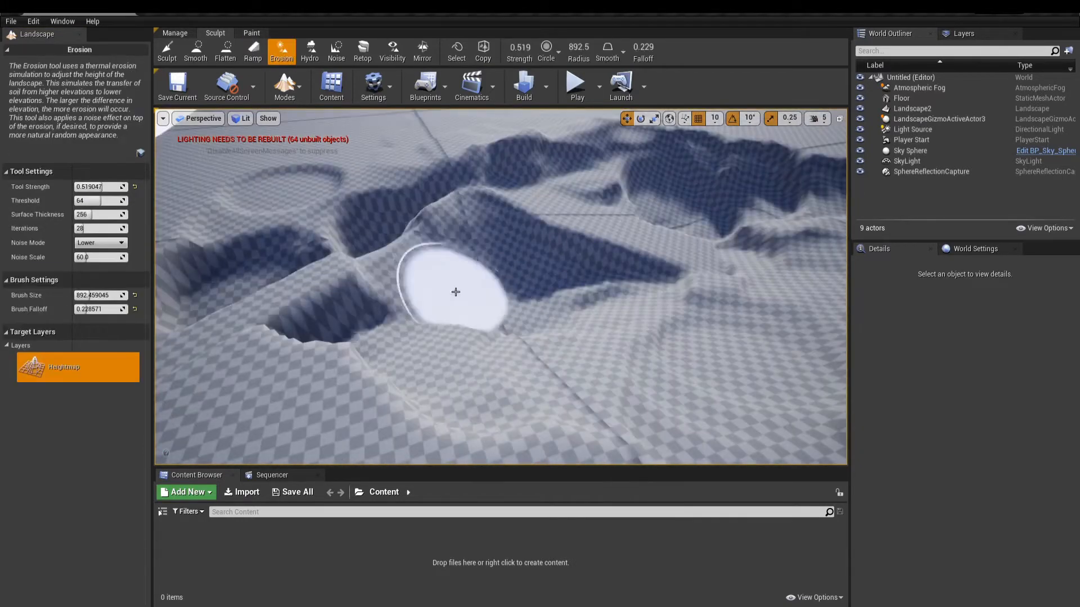
Wear down the sculpted slopes with the Erosion tool and the neighbouring ridge with the Hydro erosion tool
mouse_move(455, 292)
mouse_down()
mouse_move(506, 438)
mouse_move(513, 260)
mouse_move(643, 200)
mouse_up()
mouse_move(643, 200)
right_down()
mouse_move(686, 208)
mouse_move(682, 388)
right_up()
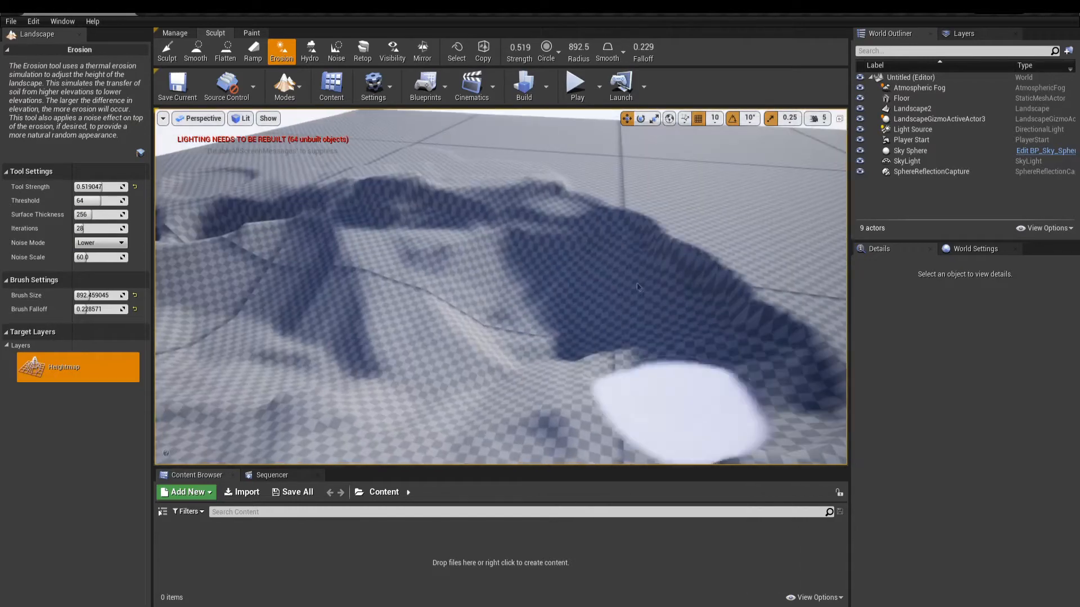
click(478, 270)
right_drag(478, 270, 479, 225)
click(309, 50)
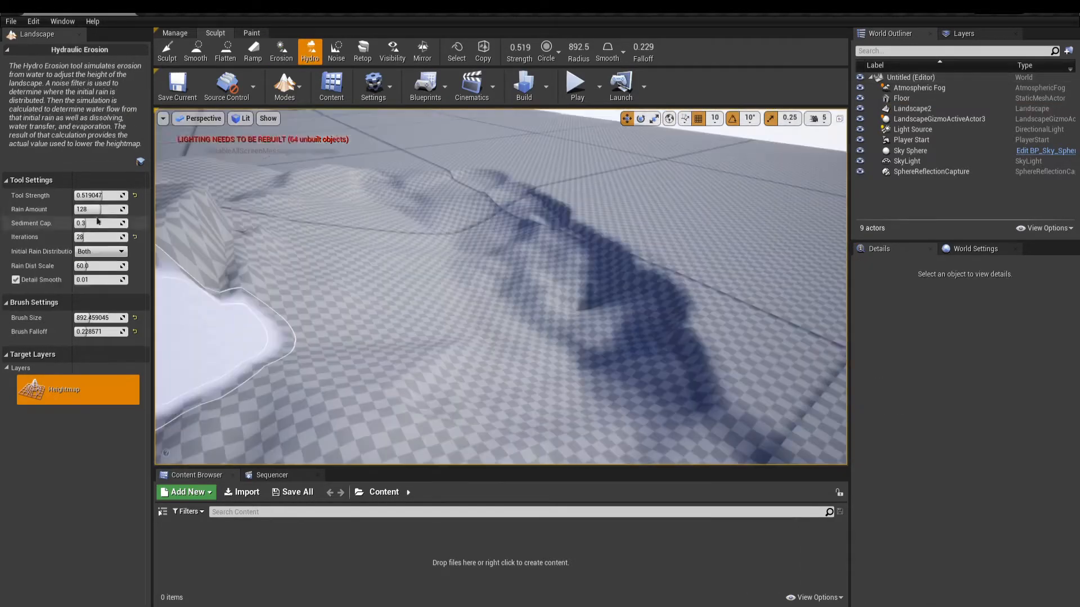
mouse_move(579, 275)
mouse_down()
mouse_move(598, 332)
mouse_move(632, 317)
mouse_up()
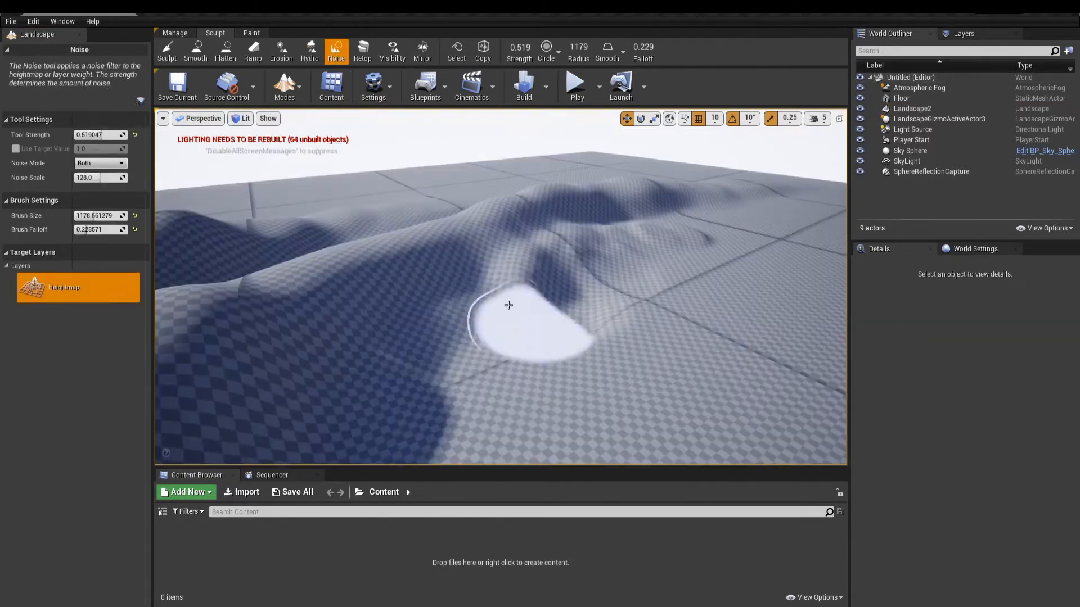
Roughen the terrain with the Noise tool, repeating it at a lower noise scale, and mirror the landscape from -X to +X
mouse_move(508, 305)
mouse_down()
mouse_move(614, 301)
mouse_move(499, 338)
mouse_up()
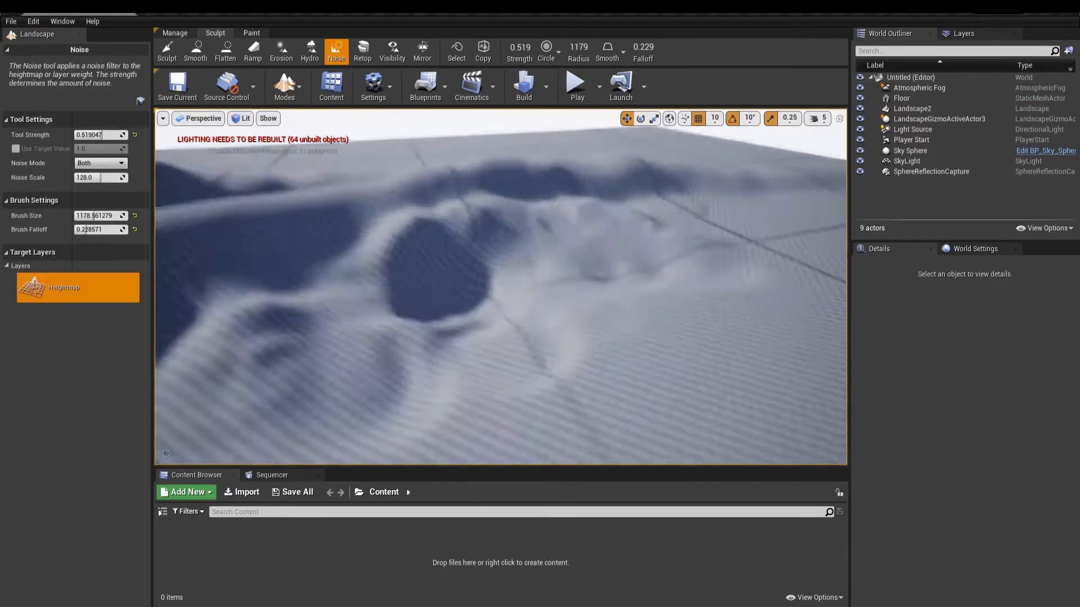
drag(102, 178, 92, 178)
mouse_move(529, 332)
mouse_down()
mouse_move(615, 291)
mouse_move(456, 267)
mouse_move(316, 284)
mouse_up()
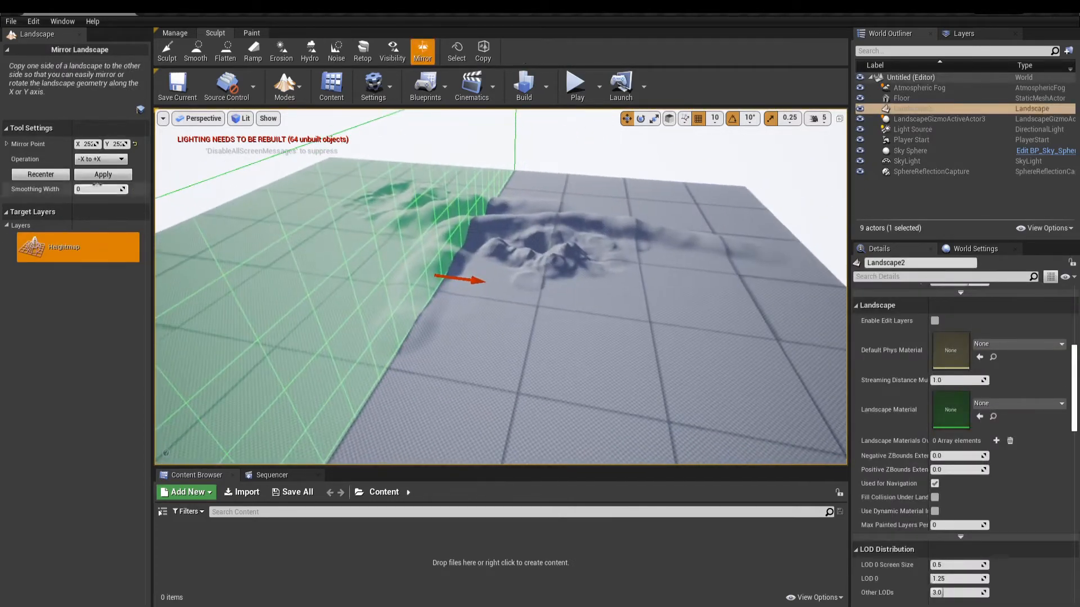
click(103, 175)
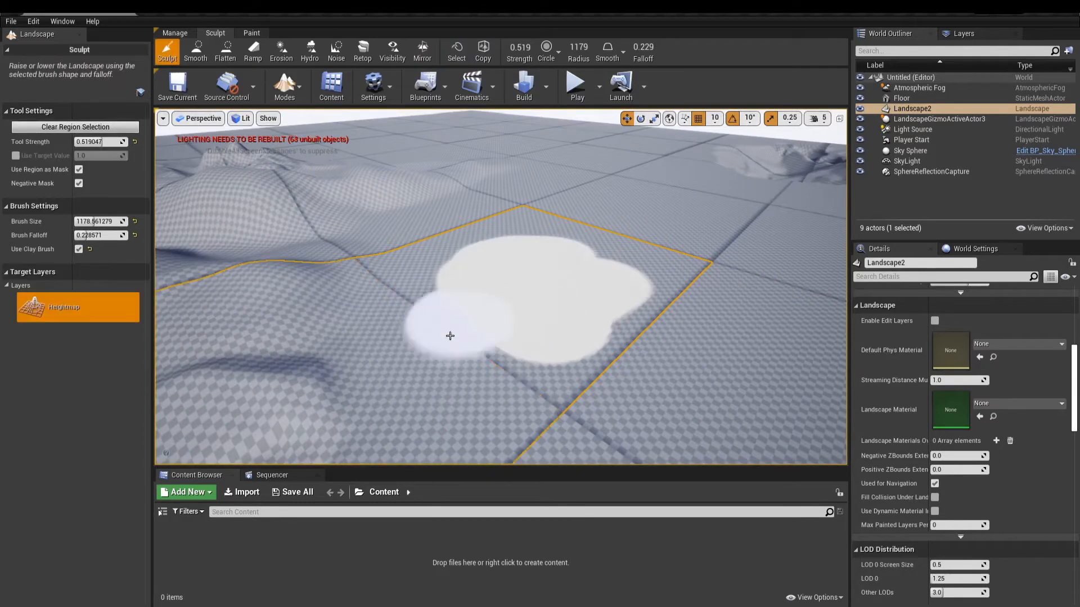
Sculpt around the selected region with the negative mask active, and clear the region selection
mouse_move(448, 335)
mouse_down()
mouse_move(627, 268)
mouse_move(457, 248)
mouse_up()
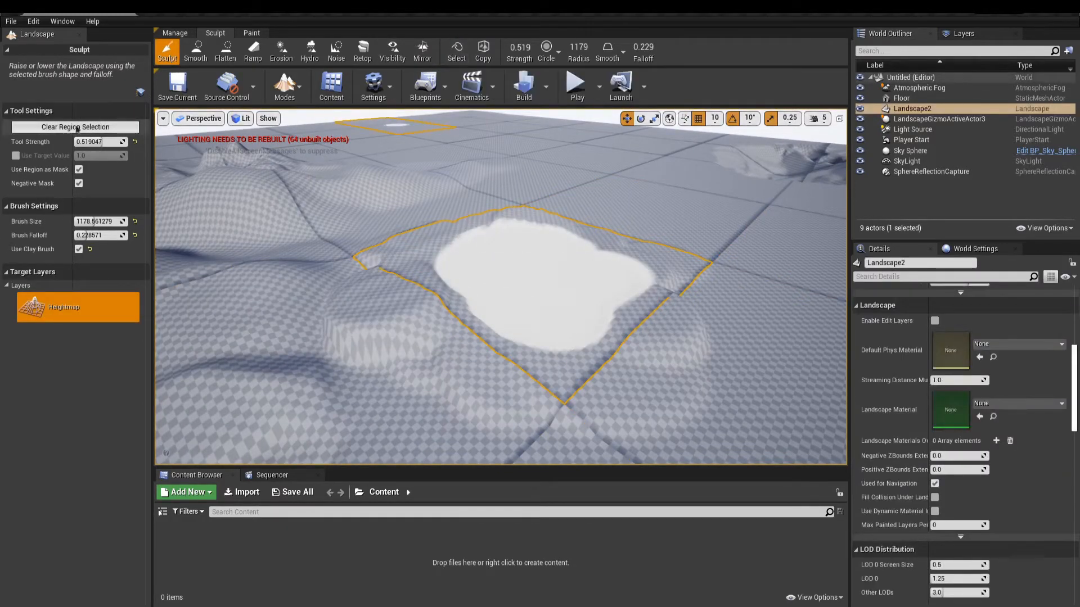
click(75, 127)
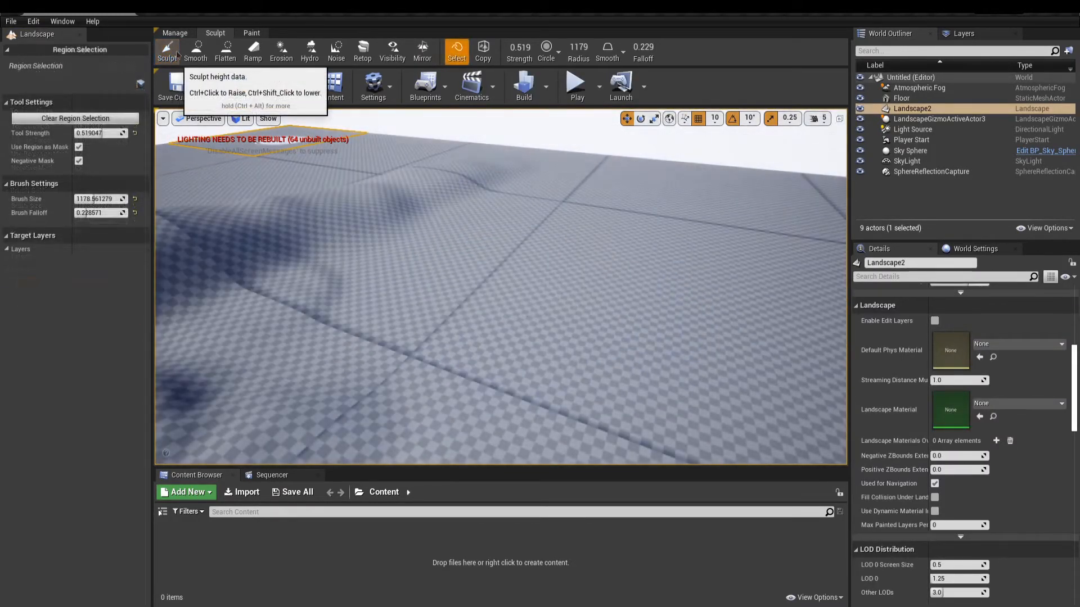
Change the Sculpt tool's brush to Alpha and raise checker-textured shapes on the flat part of the terrain
click(175, 54)
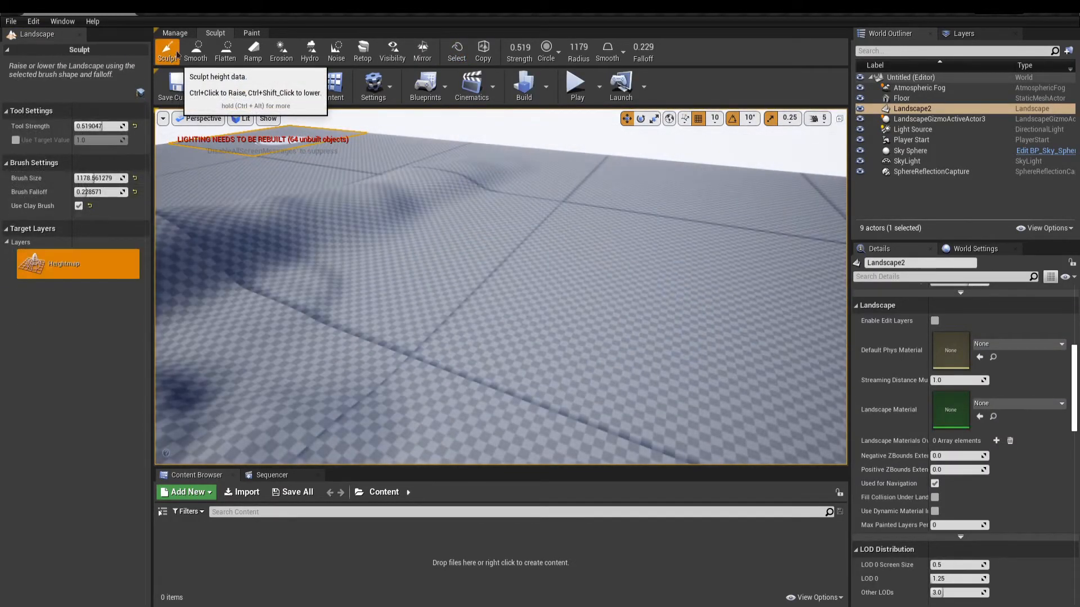
click(554, 50)
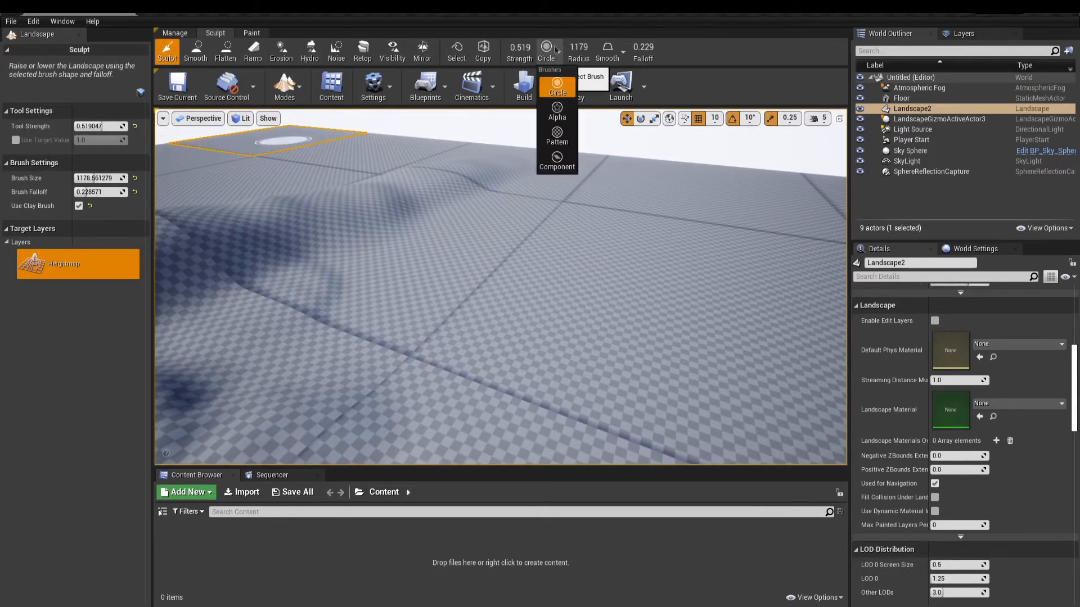
click(565, 112)
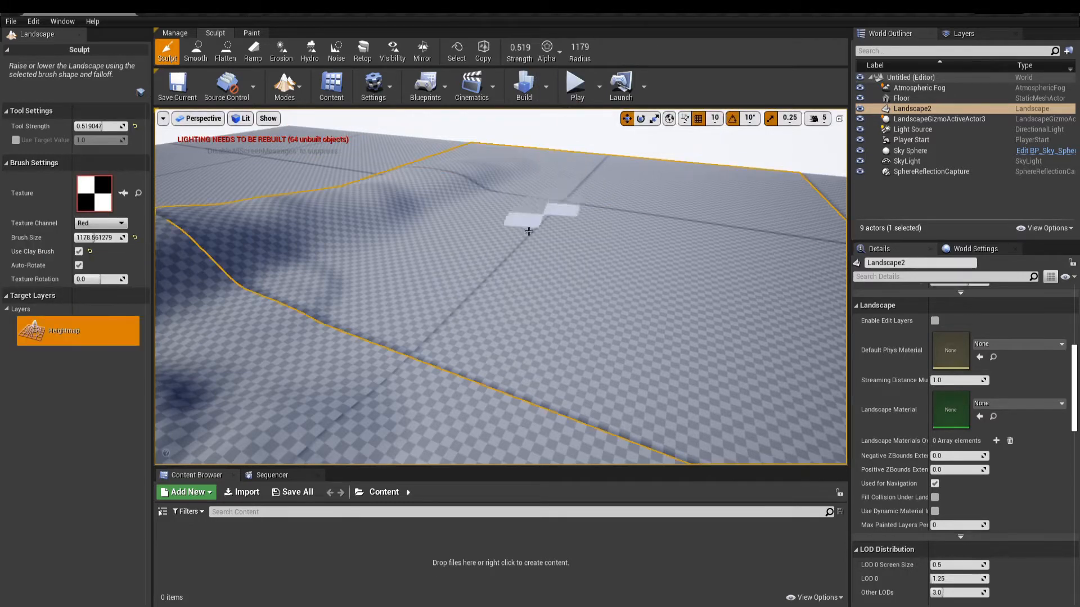
right_drag(529, 231, 450, 225)
drag(461, 233, 494, 240)
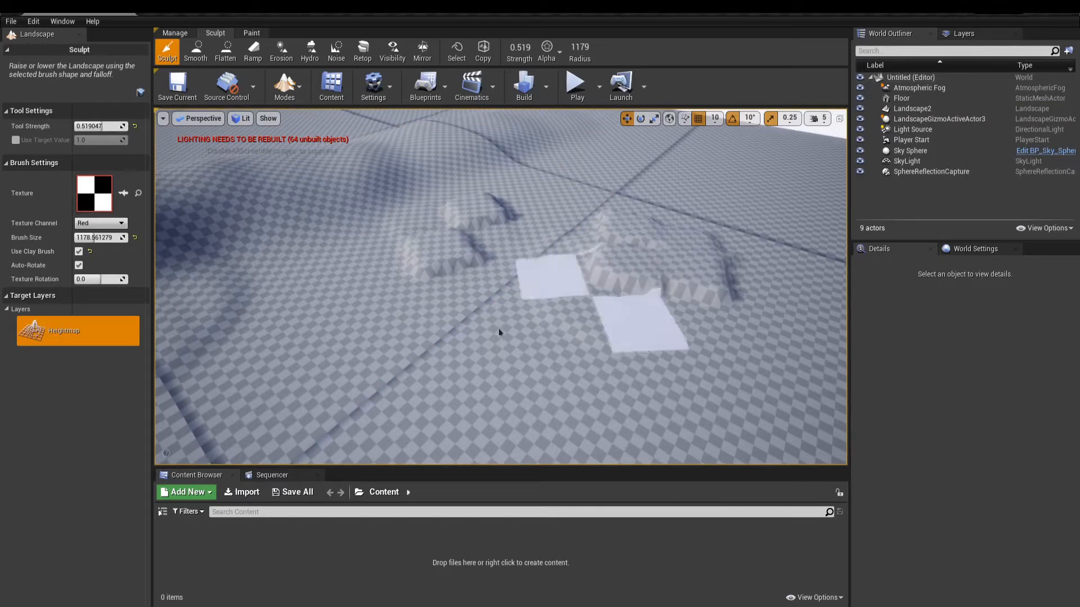
right_drag(499, 330, 562, 245)
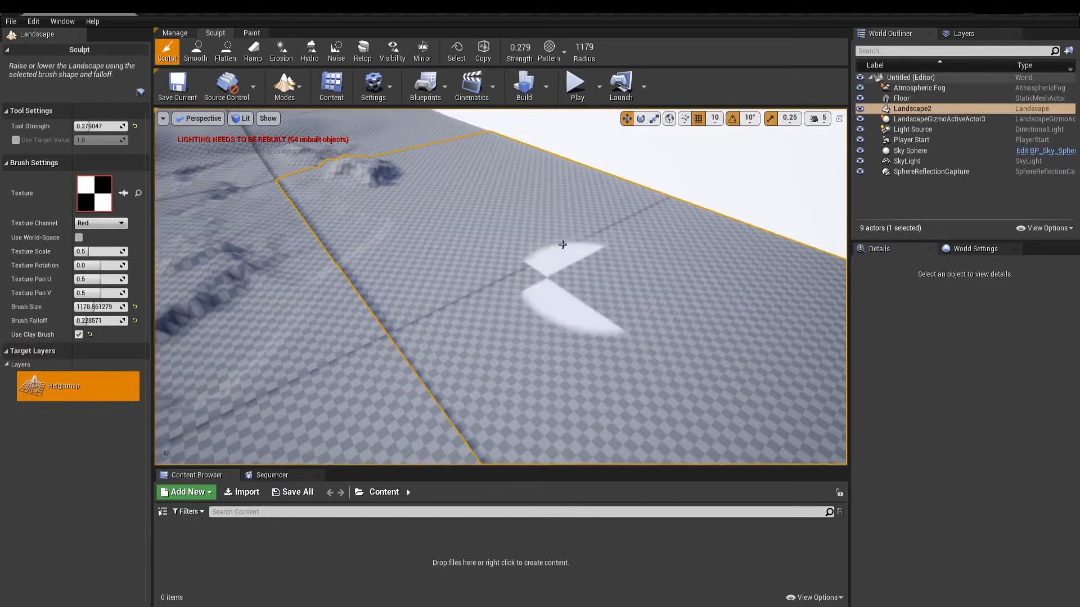
Sculpt a checker pattern across the flat terrain with the Pattern brush at strength about 0.279, and reduce the texture scale to about 0.229
mouse_move(562, 245)
mouse_down()
mouse_move(453, 318)
mouse_move(528, 326)
mouse_up()
mouse_move(529, 326)
right_down()
mouse_move(607, 304)
mouse_move(675, 315)
right_up()
mouse_move(427, 315)
mouse_down()
mouse_move(388, 206)
mouse_move(482, 141)
mouse_up()
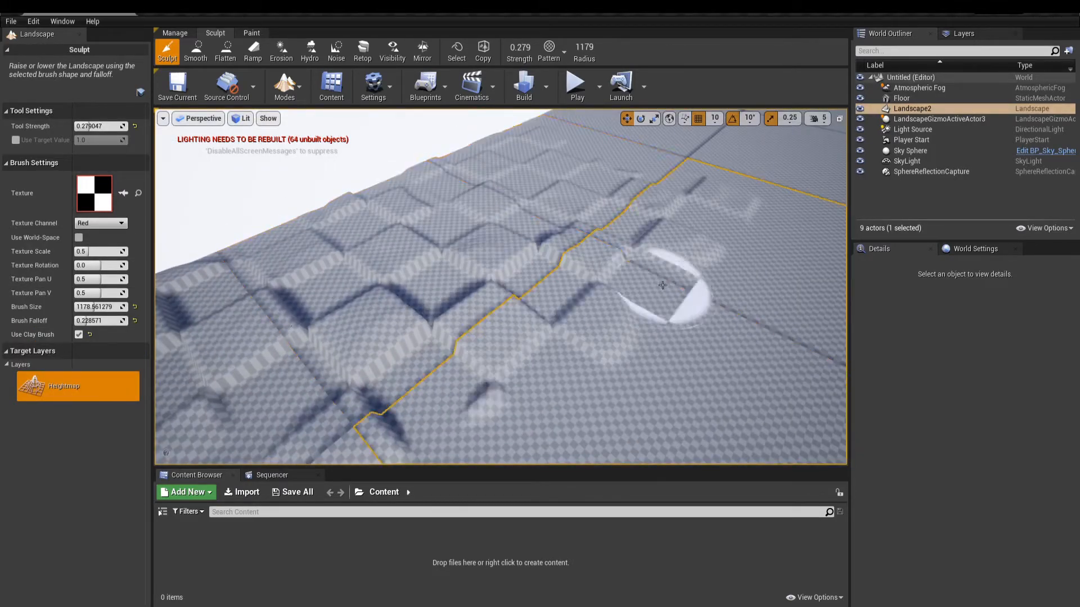
right_drag(664, 288, 742, 270)
drag(97, 251, 82, 251)
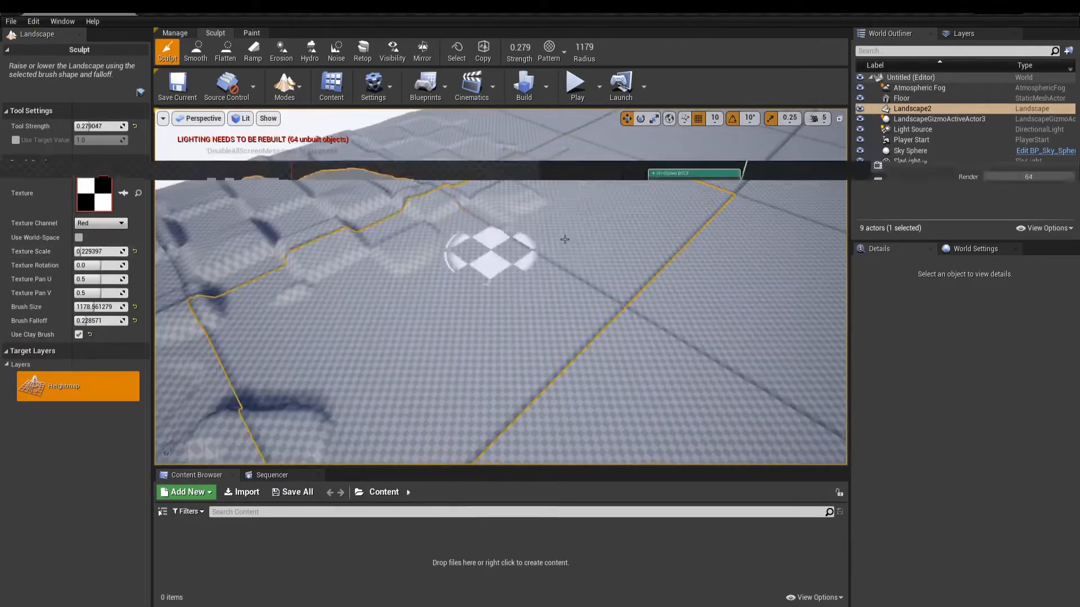
Change the Sculpt tool's brush to Component and raise whole components on the flat part of the landscape
click(564, 52)
click(562, 138)
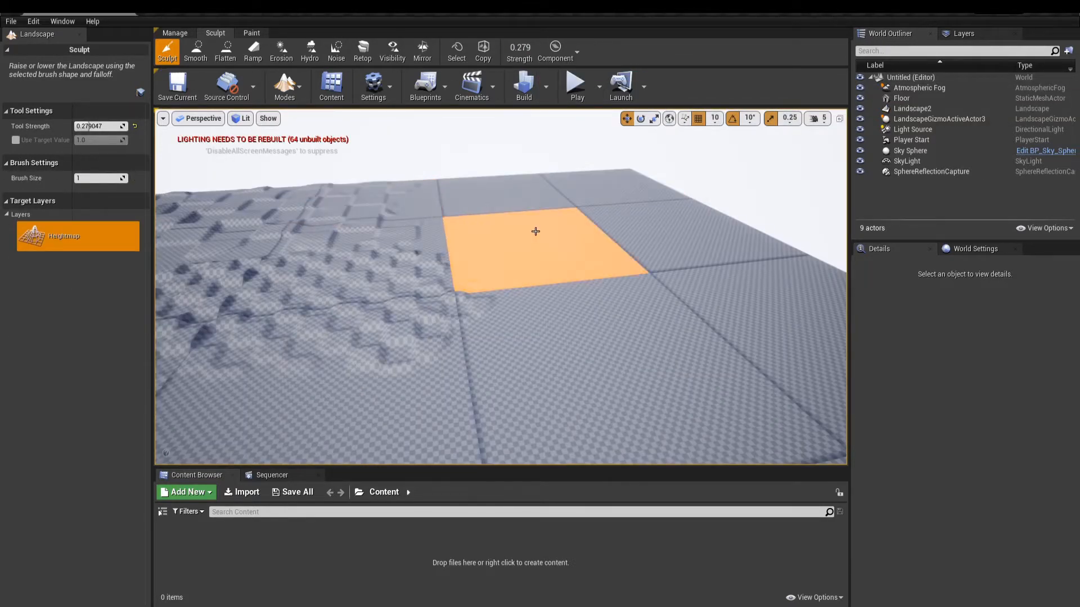
right_drag(535, 235, 371, 242)
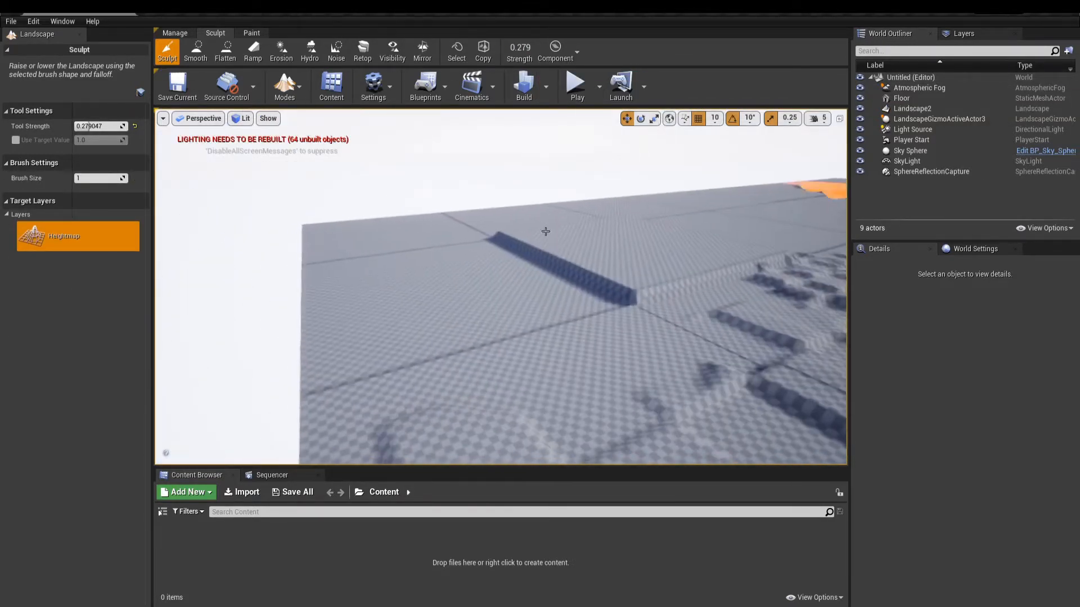
click(378, 279)
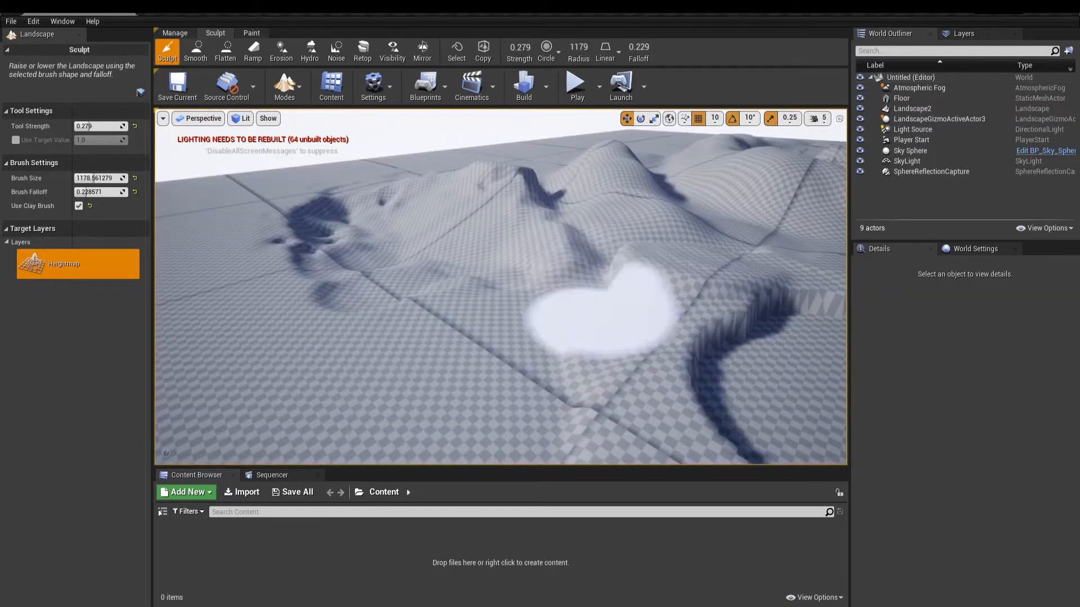
right_drag(597, 317, 554, 349)
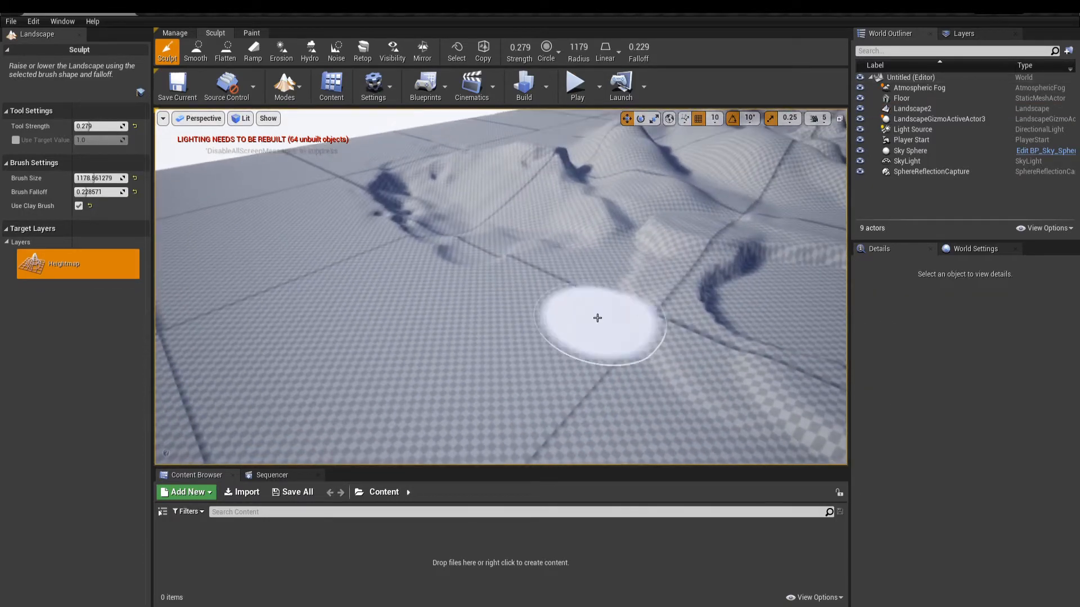
Select a flat component beside the hills, delete landscape components with the Delete tool at brush size 1, and activate the Add tool
click(175, 34)
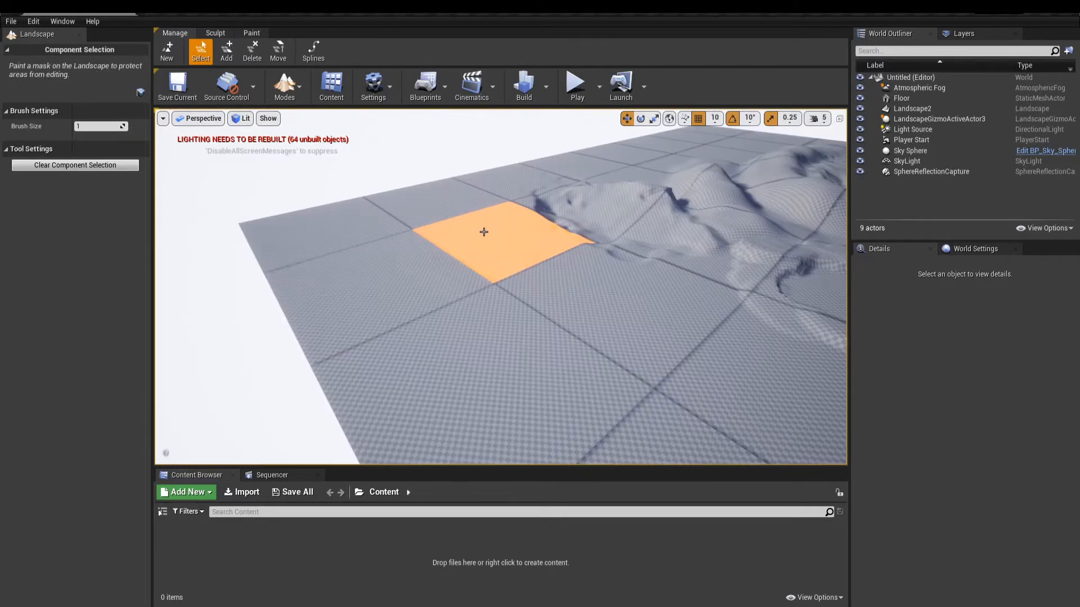
click(479, 239)
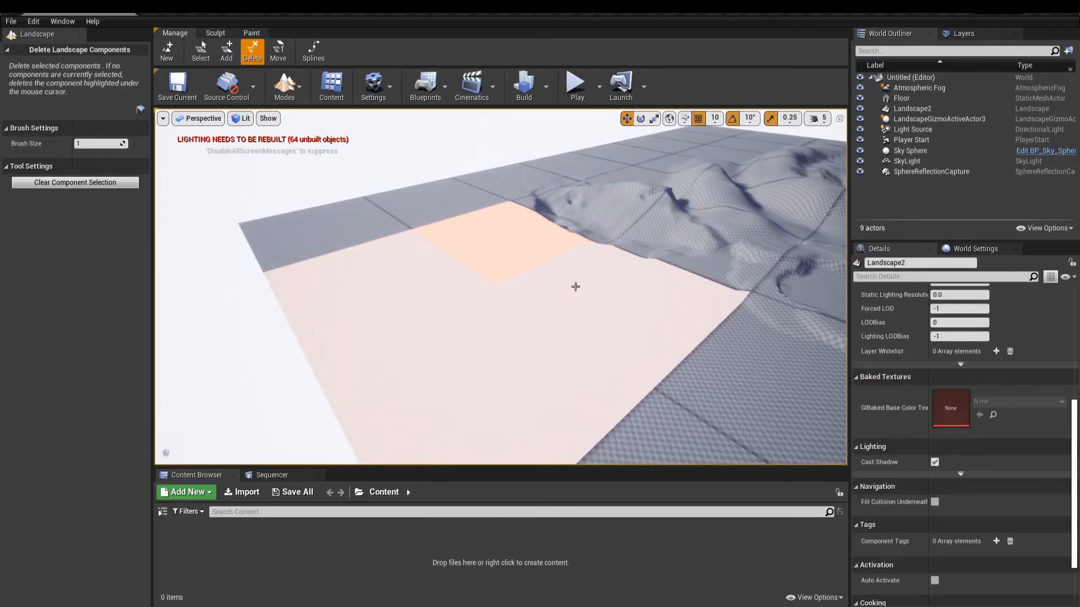
click(575, 287)
click(227, 50)
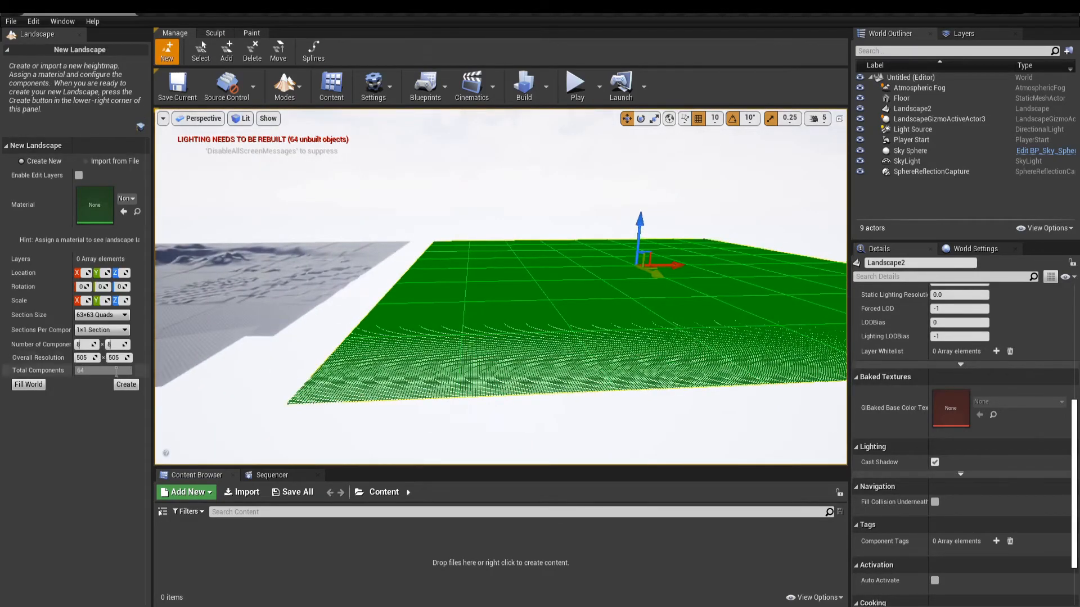
Set up a new landscape of 8 x 8 components with 63x63 Quads sections, and build the level
click(126, 385)
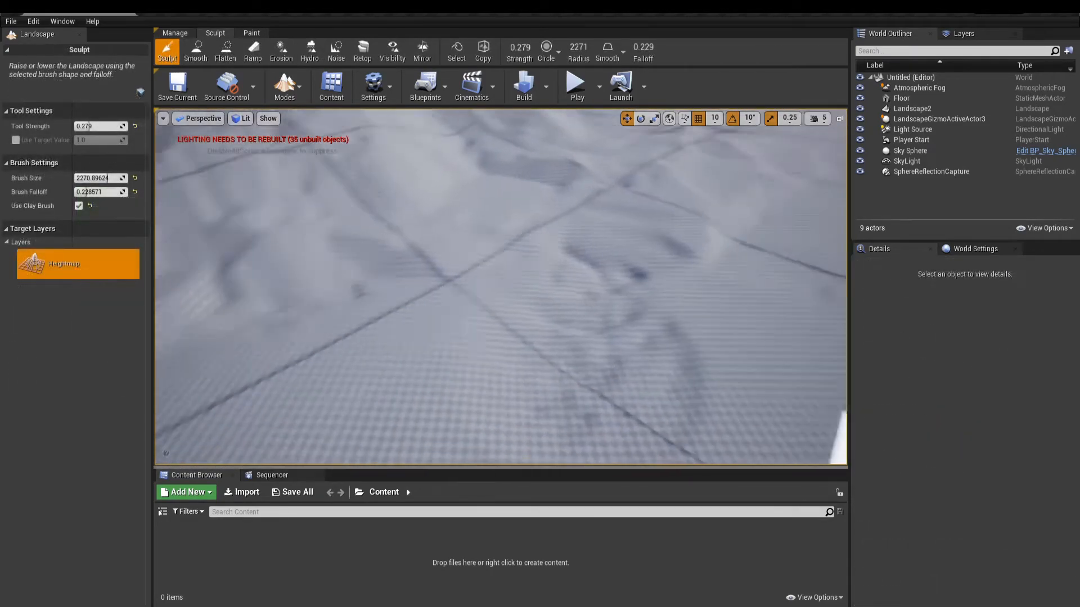
mouse_move(500, 287)
right_down()
mouse_move(433, 264)
mouse_move(605, 267)
right_up()
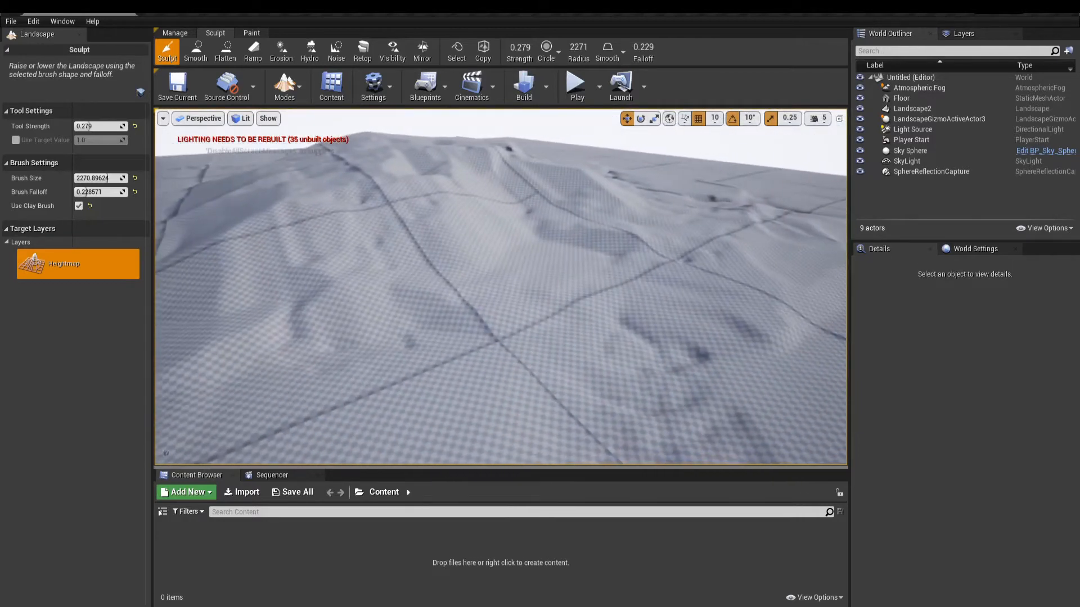
click(524, 86)
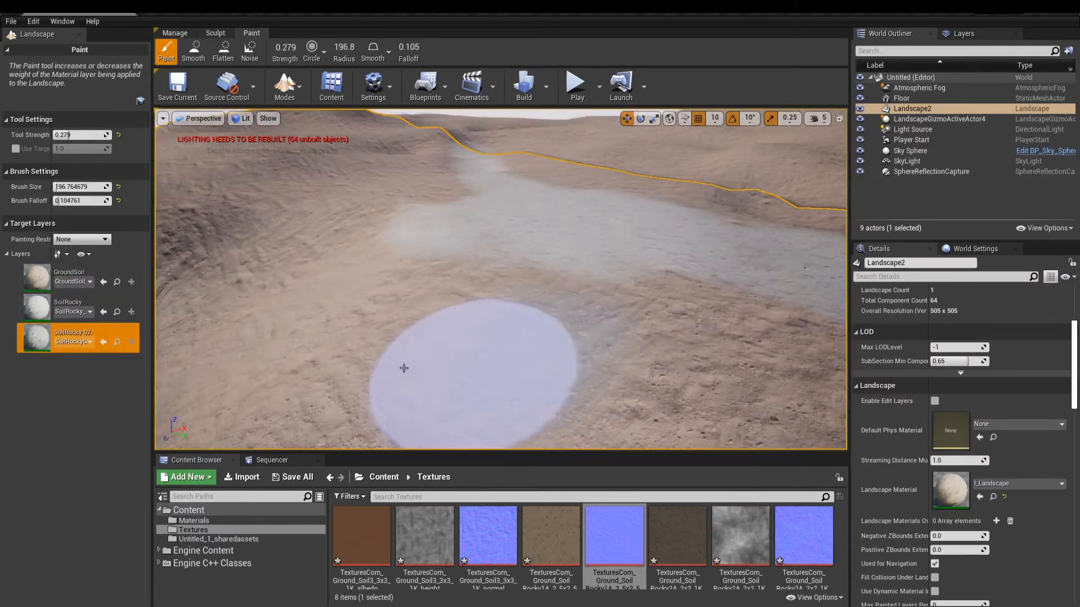
Paint the SoilRocky 02 layer on the bare ground beside the pale path with strength 0.279 and brush size about 197
mouse_move(442, 337)
mouse_down()
mouse_move(494, 279)
mouse_move(451, 263)
mouse_up()
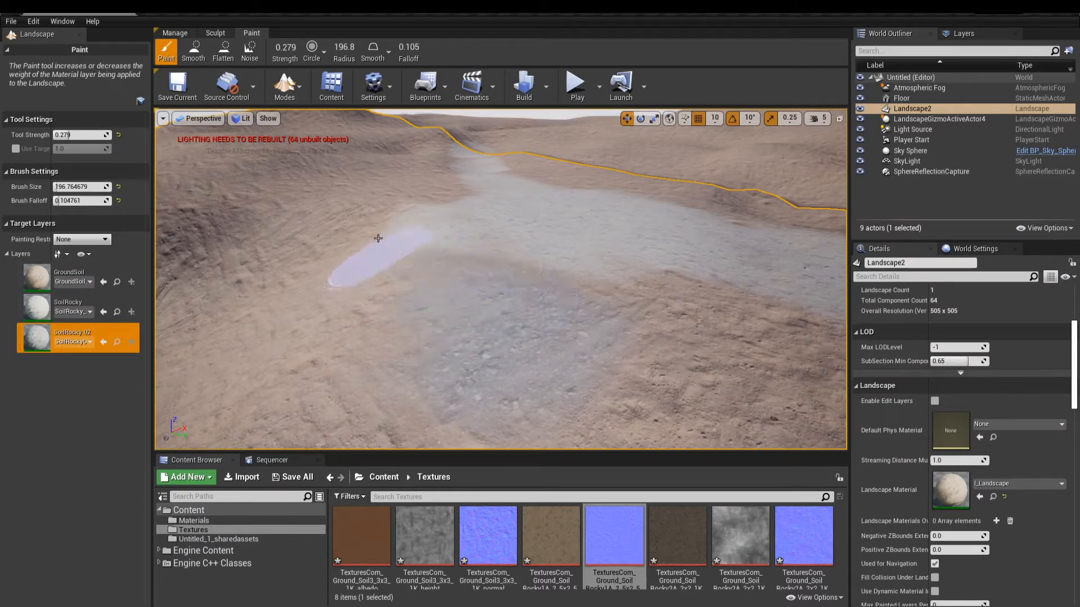
right_drag(511, 282, 629, 303)
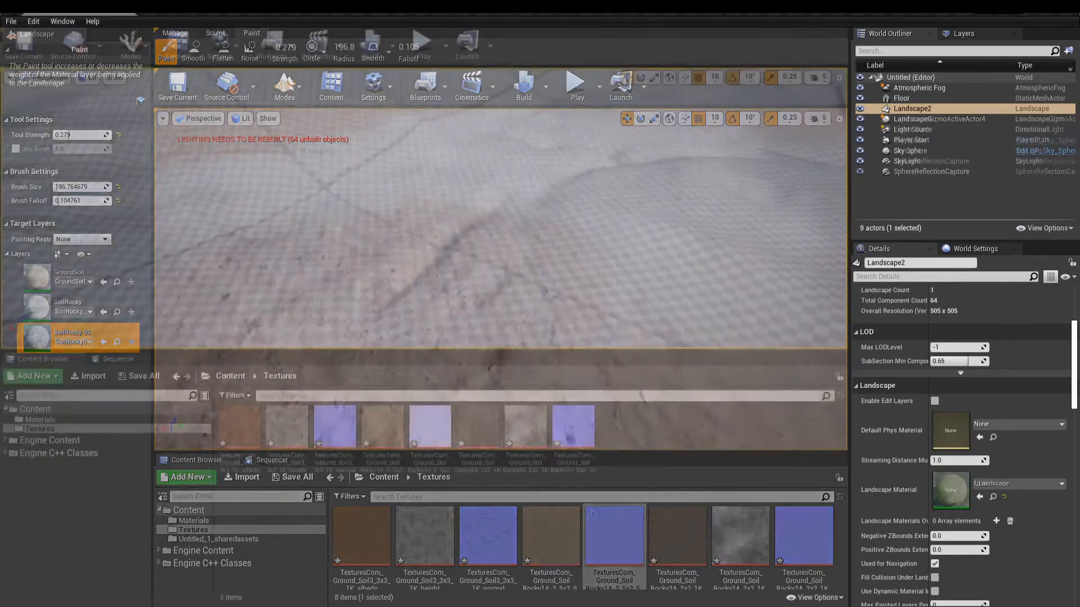
Enlarge the asset thumbnails in the Textures folder and examine the SoilRocky2A height texture's details
ctrl+scroll(576, 542, up, 3)
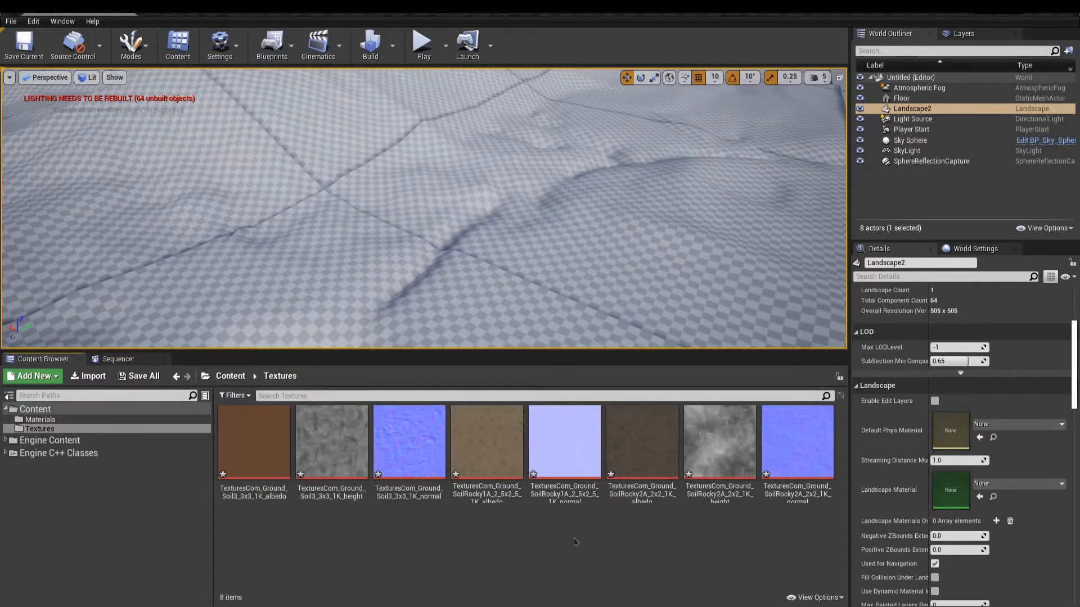
click(709, 455)
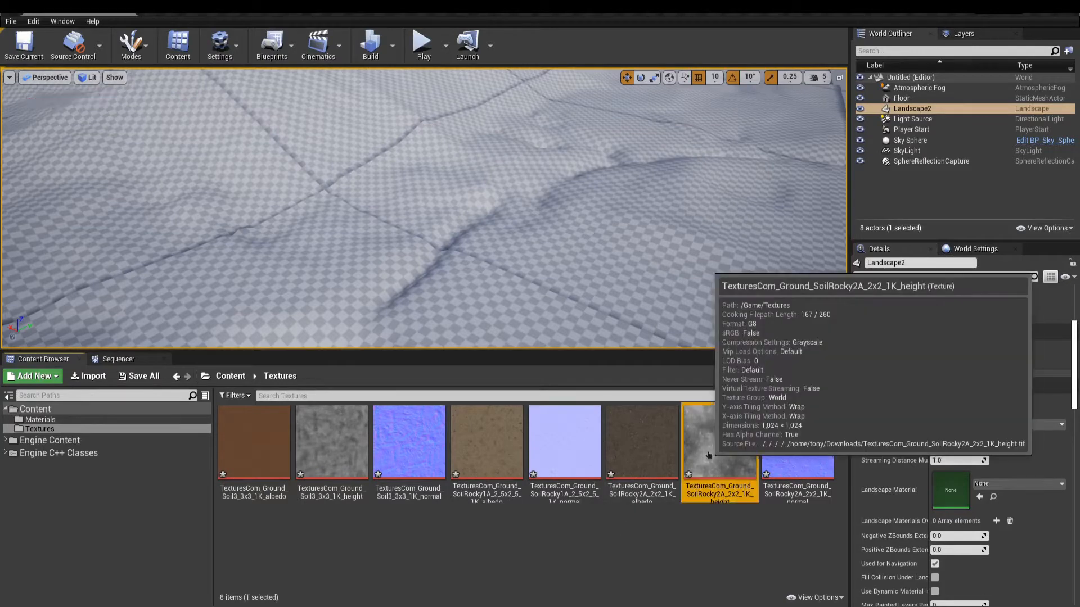
click(533, 32)
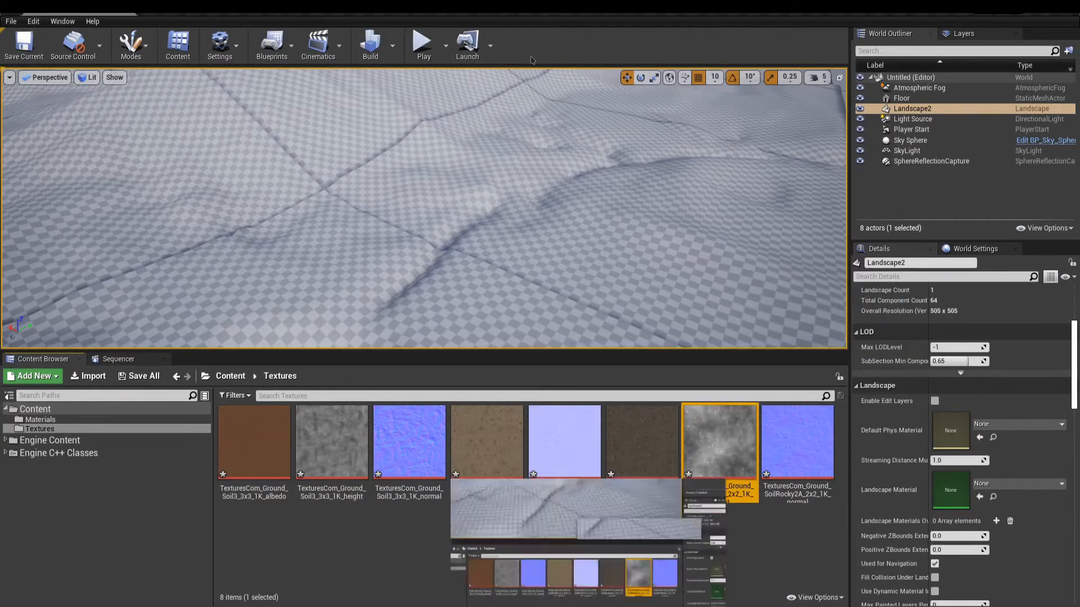
Deselect the landscape and create a material named M_Landscape in the Materials folder
click(943, 199)
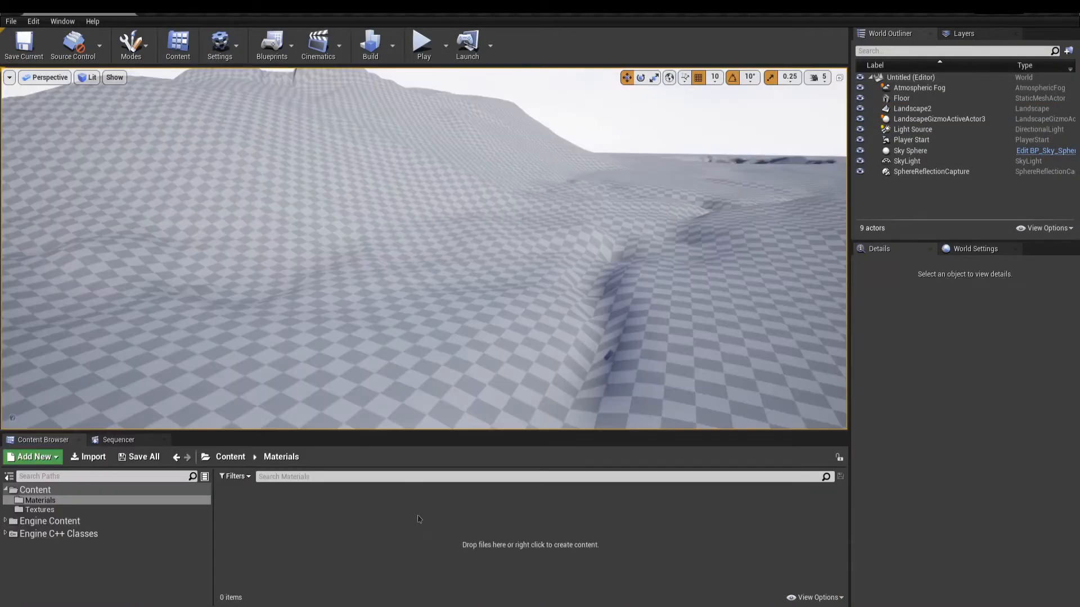
right_click(417, 518)
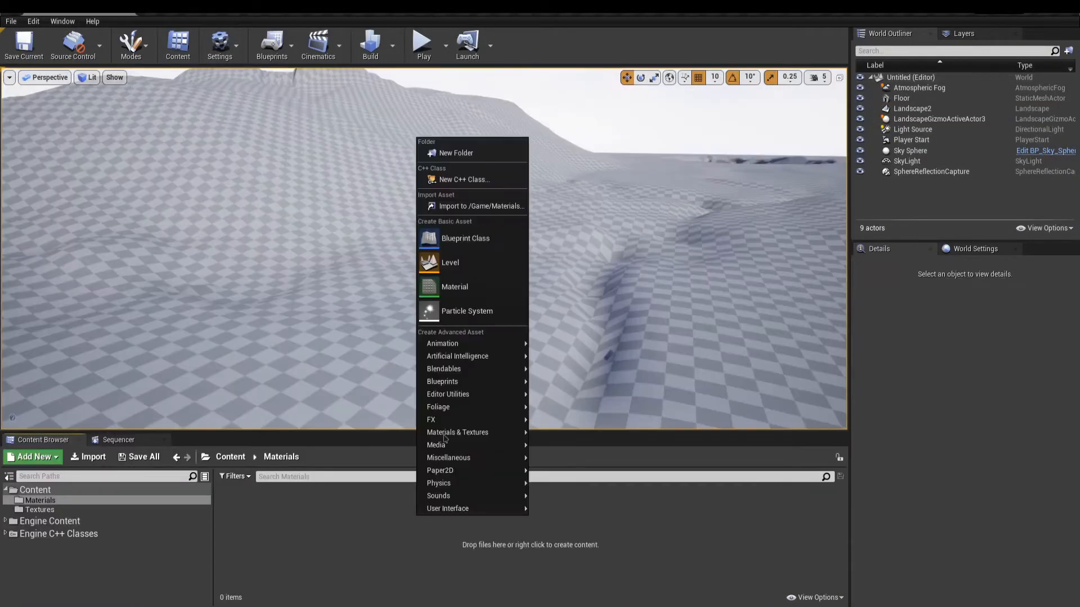
click(450, 239)
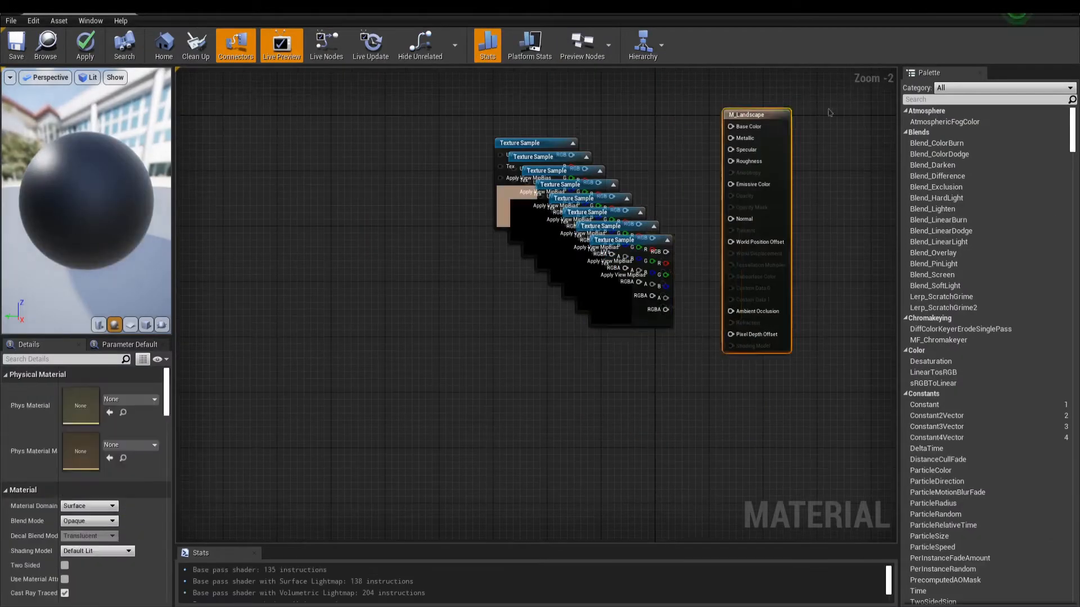
Separate the three normal-map texture samples from the stacked samples and spread them out in the lower part of the graph
drag(521, 218, 367, 391)
drag(549, 251, 359, 474)
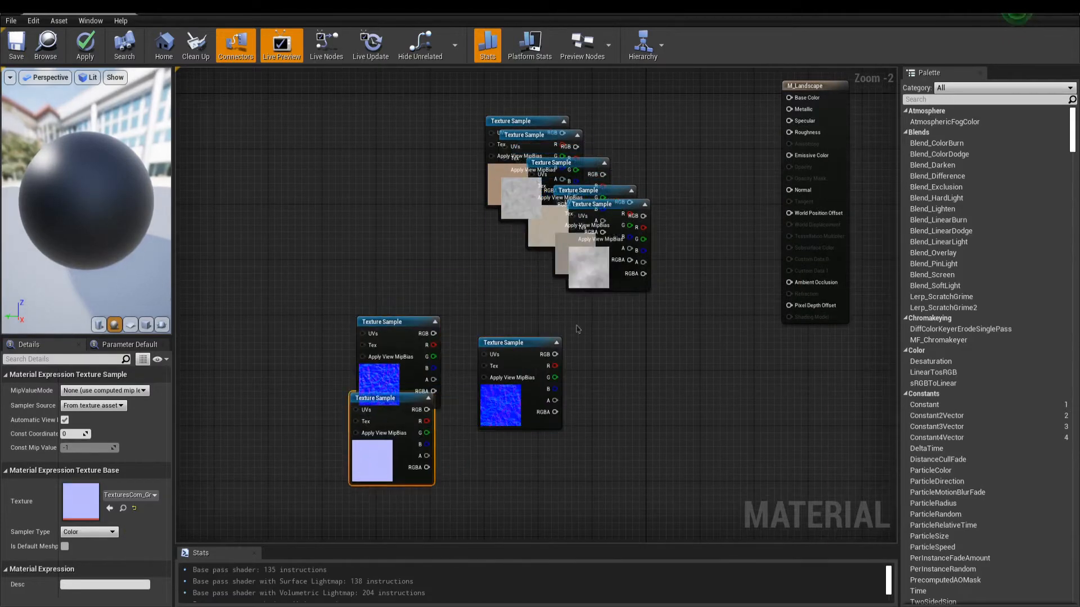
drag(516, 425, 480, 494)
drag(392, 463, 372, 499)
drag(473, 478, 457, 513)
drag(413, 374, 420, 387)
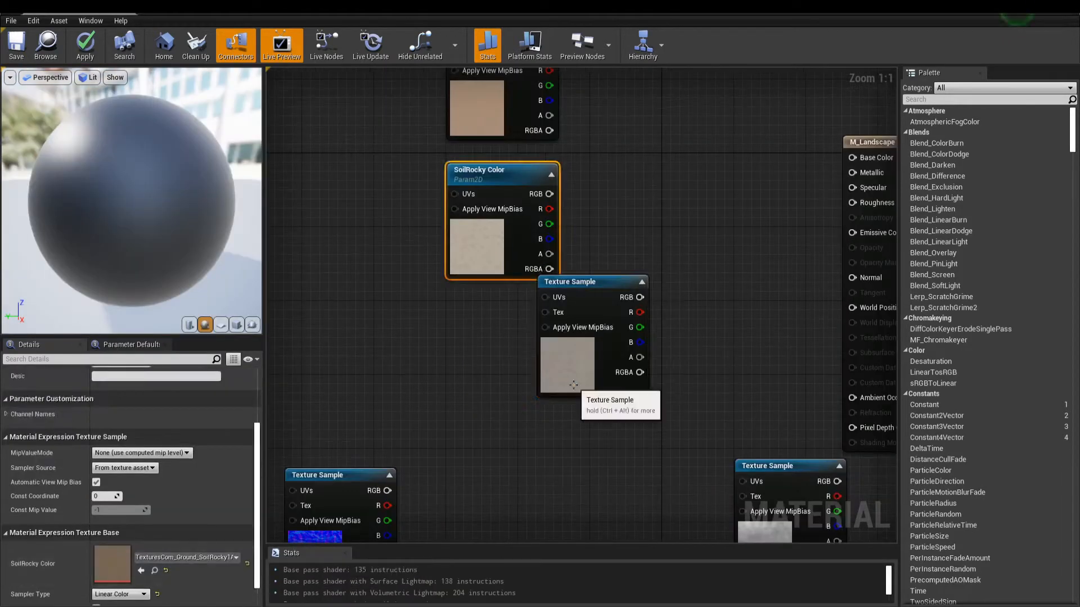
Convert the remaining soil albedo texture sample into a texture parameter placed below SoilRocky Color
right_click(538, 355)
click(581, 390)
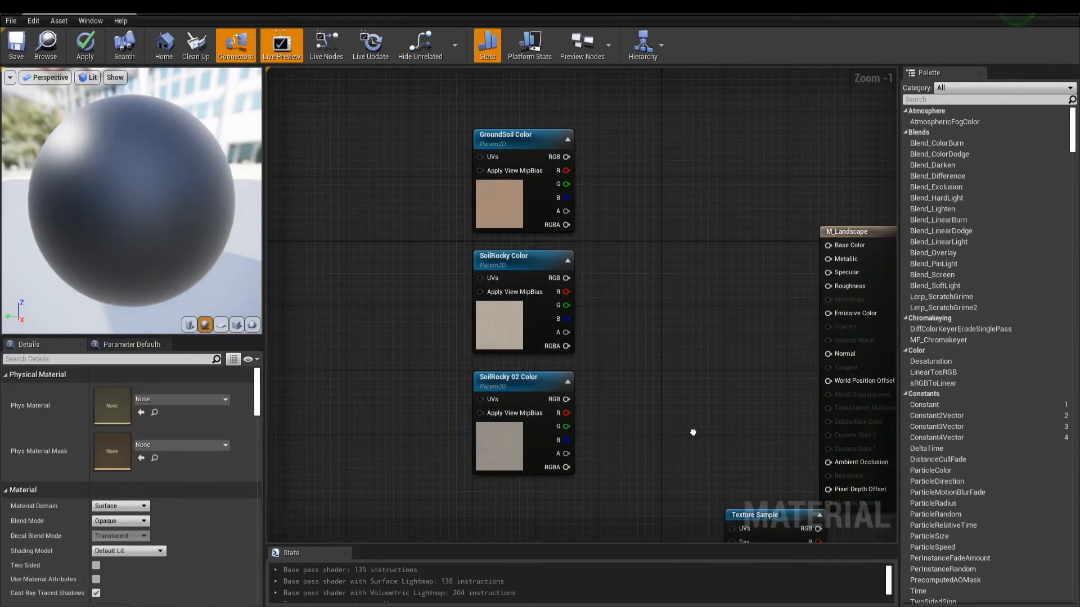
right_drag(622, 434, 691, 72)
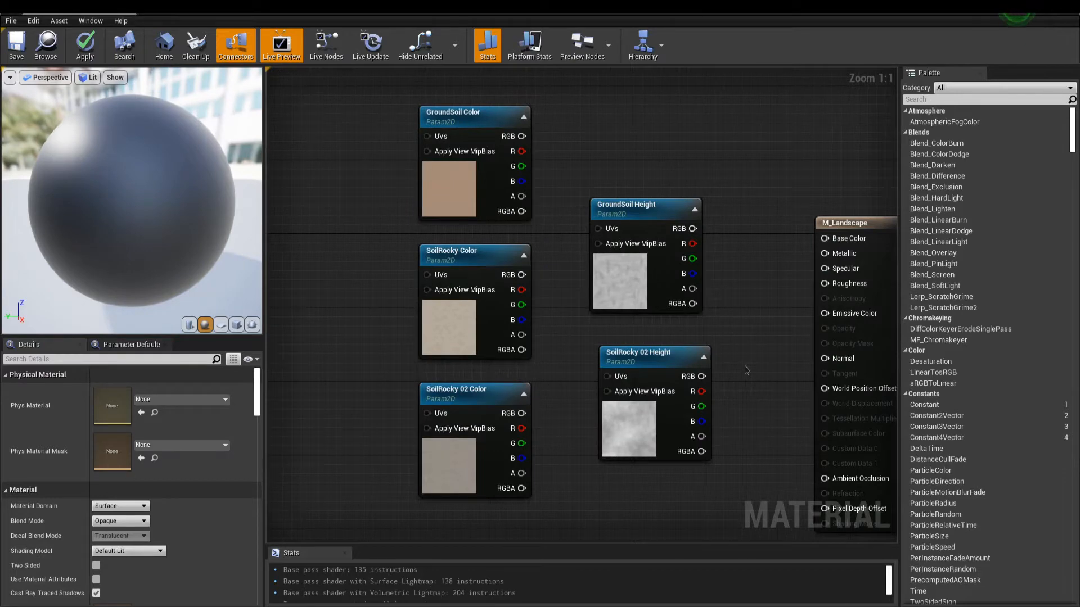
Line up the GroundSoil Height and SoilRocky 02 Height nodes in one column with their matching color nodes
scroll(746, 370, down, 2)
right_drag(746, 371, 696, 436)
drag(490, 243, 476, 163)
drag(606, 315, 476, 259)
drag(477, 160, 499, 144)
drag(494, 261, 507, 247)
right_drag(499, 445, 492, 280)
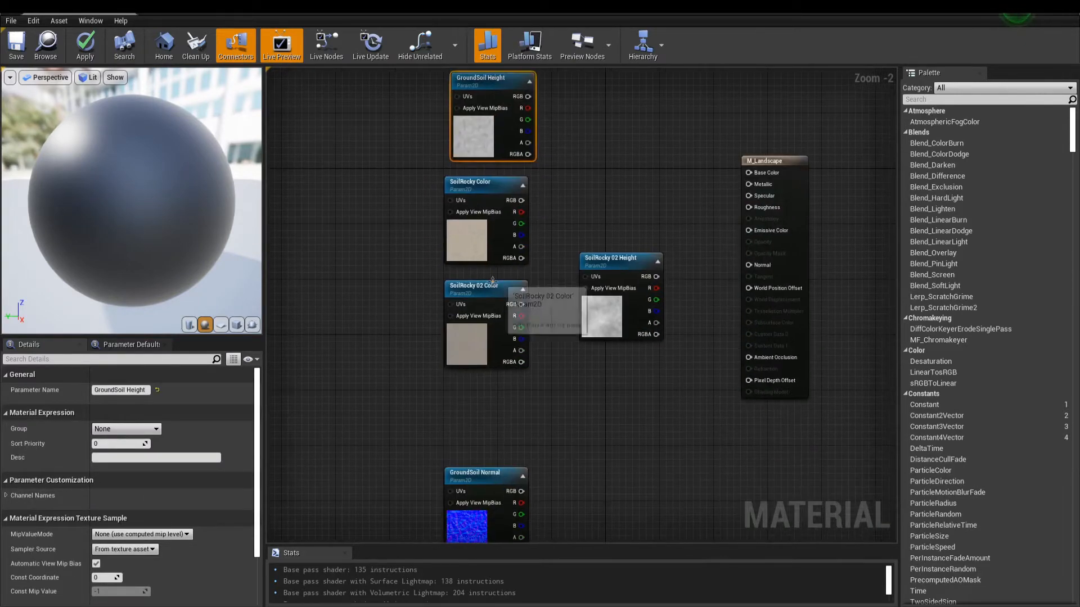
drag(493, 280, 499, 369)
drag(610, 259, 494, 284)
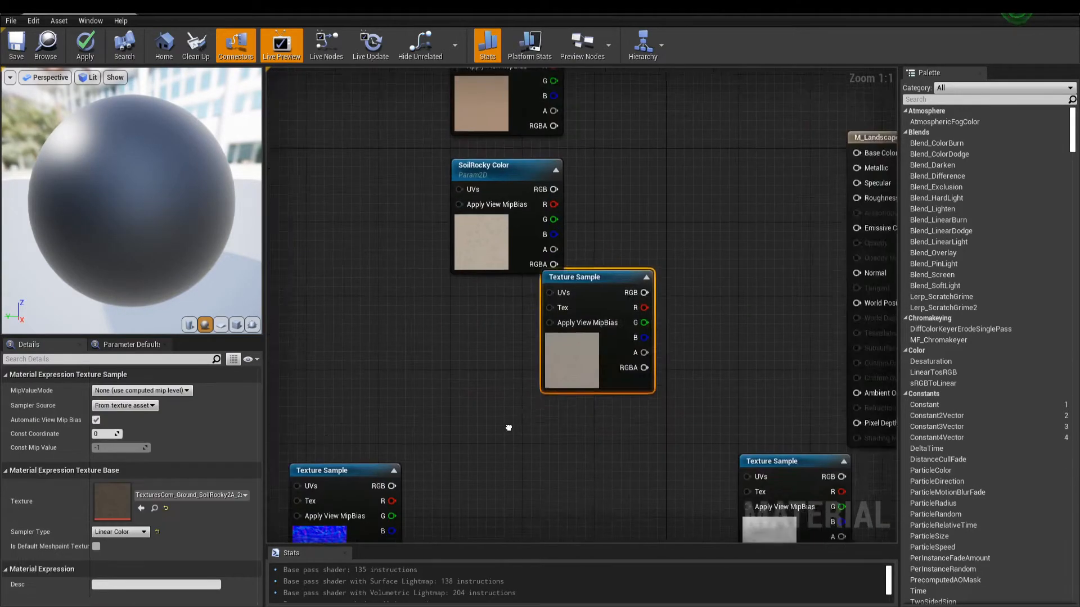
Convert the SoilRocky2A albedo texture sample to a parameter and name it SoilRocky 02 Color
right_click(540, 358)
click(581, 391)
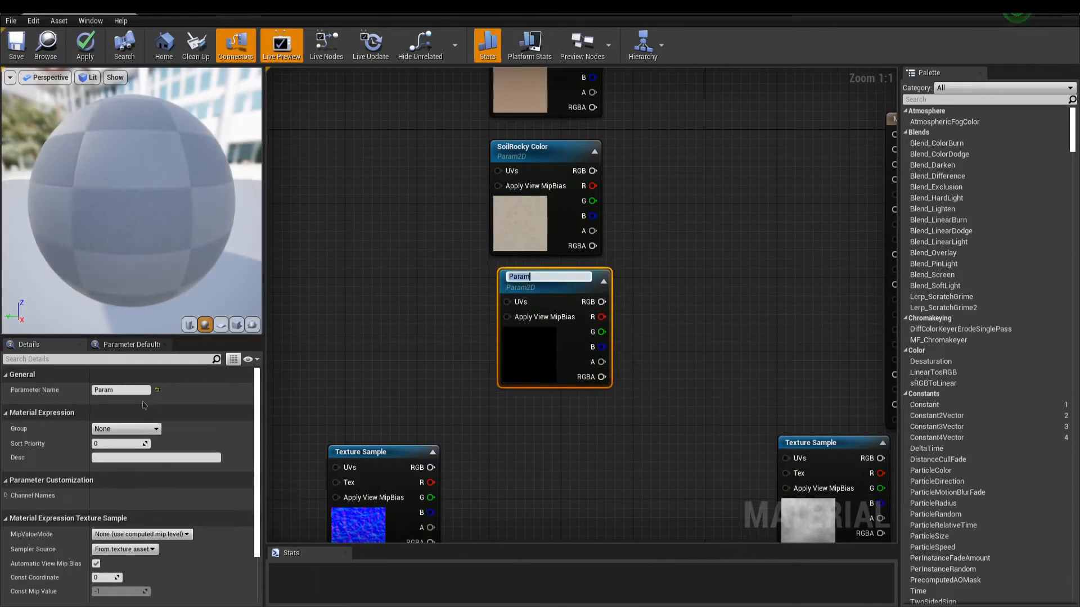
click(131, 389)
text(SoilRocky 02 Colo)
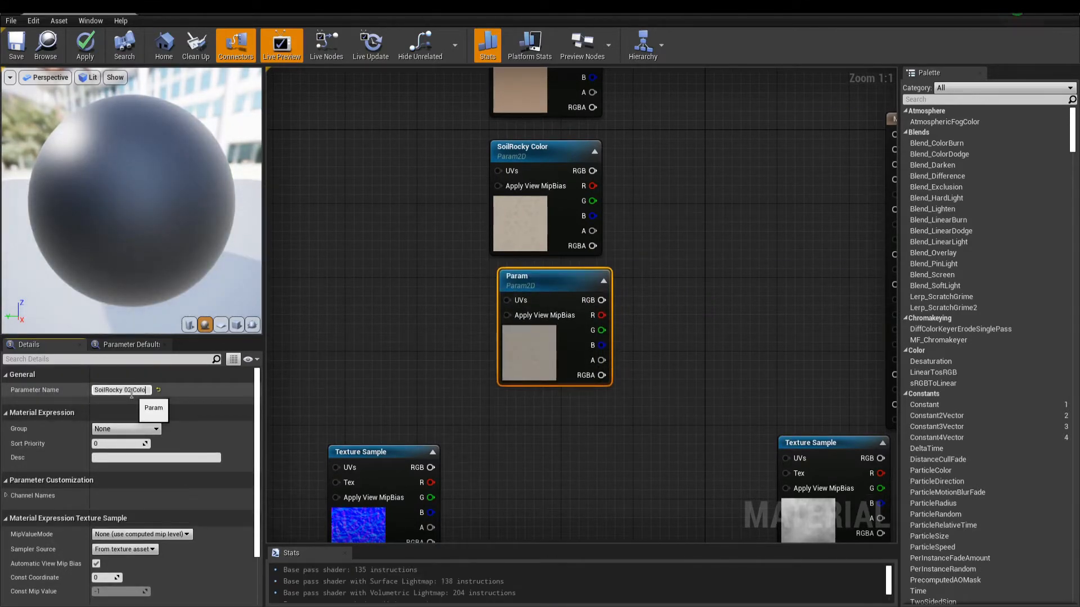
text(r)
key(Return)
click(450, 345)
Add a LandscapeLayerCoords node in the empty graph area before the texture parameters
scroll(450, 344, down, 3)
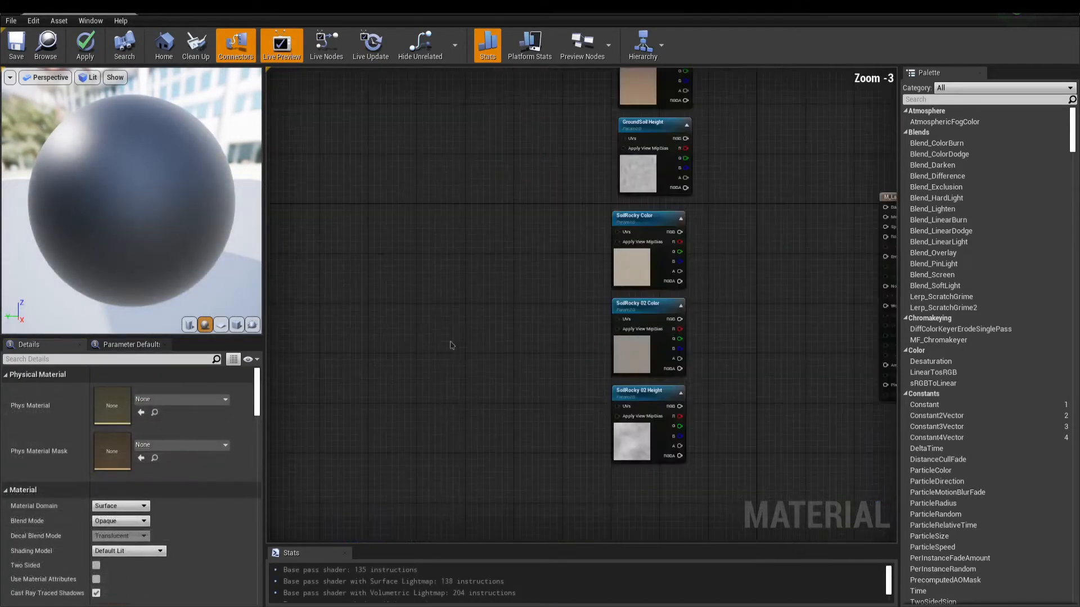
right_drag(450, 345, 543, 368)
right_click(509, 307)
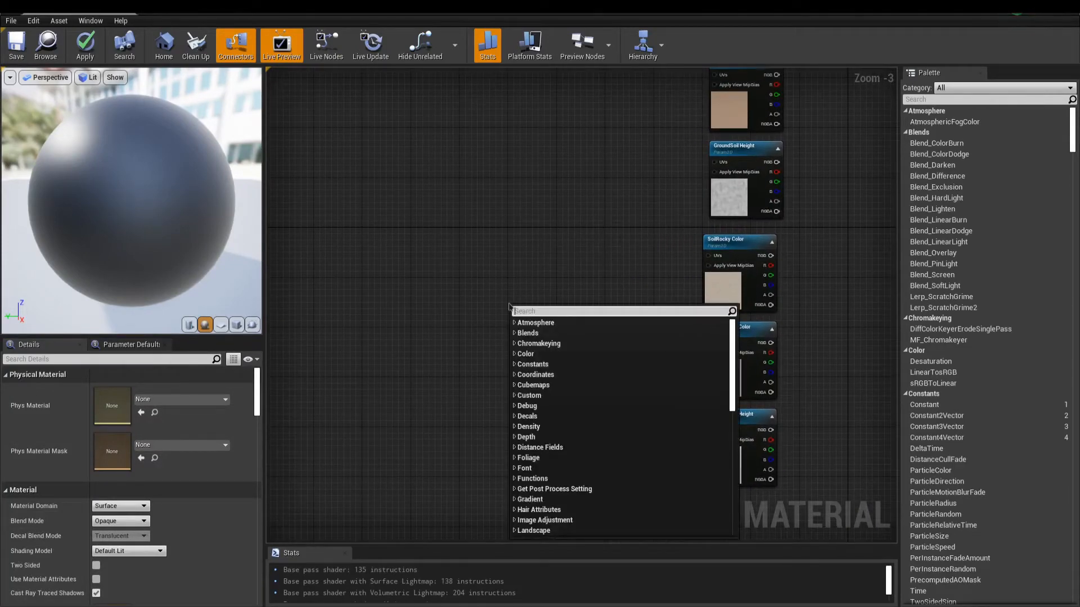
text(layer)
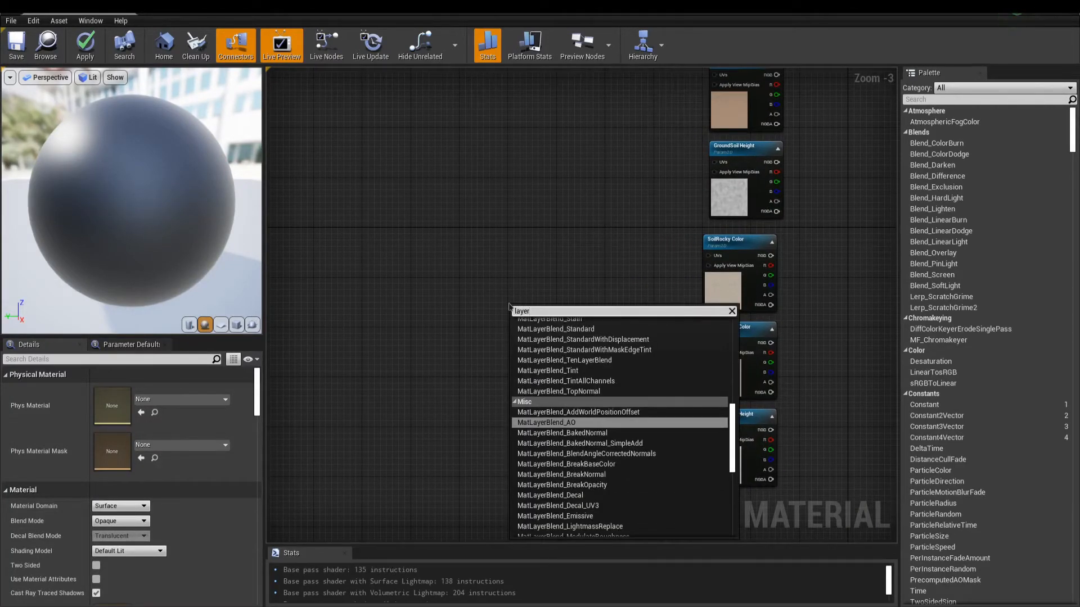
text( coo)
scroll(509, 306, up, 1)
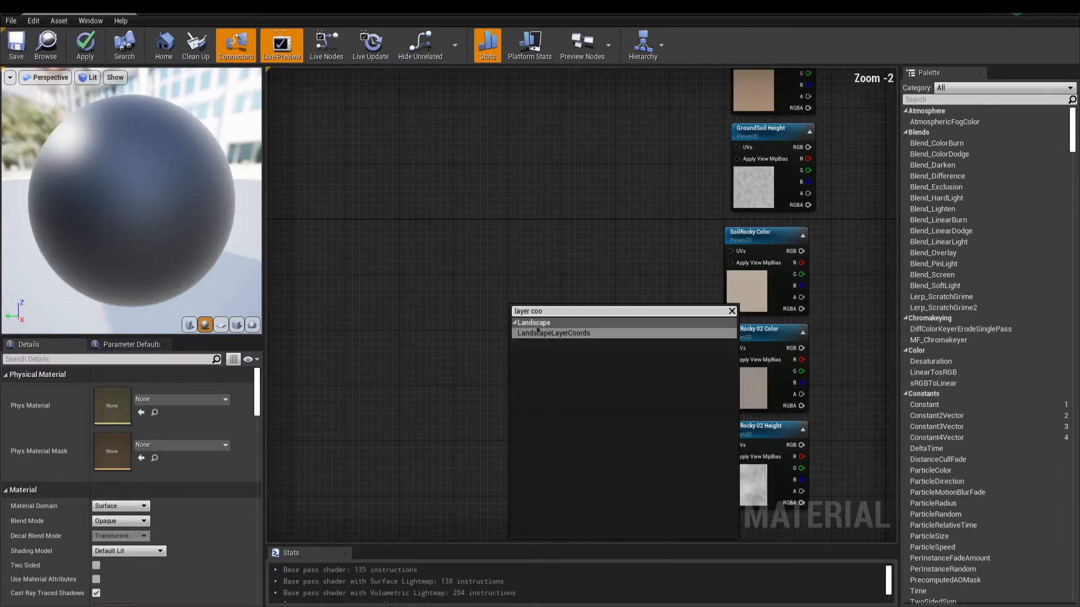
click(550, 334)
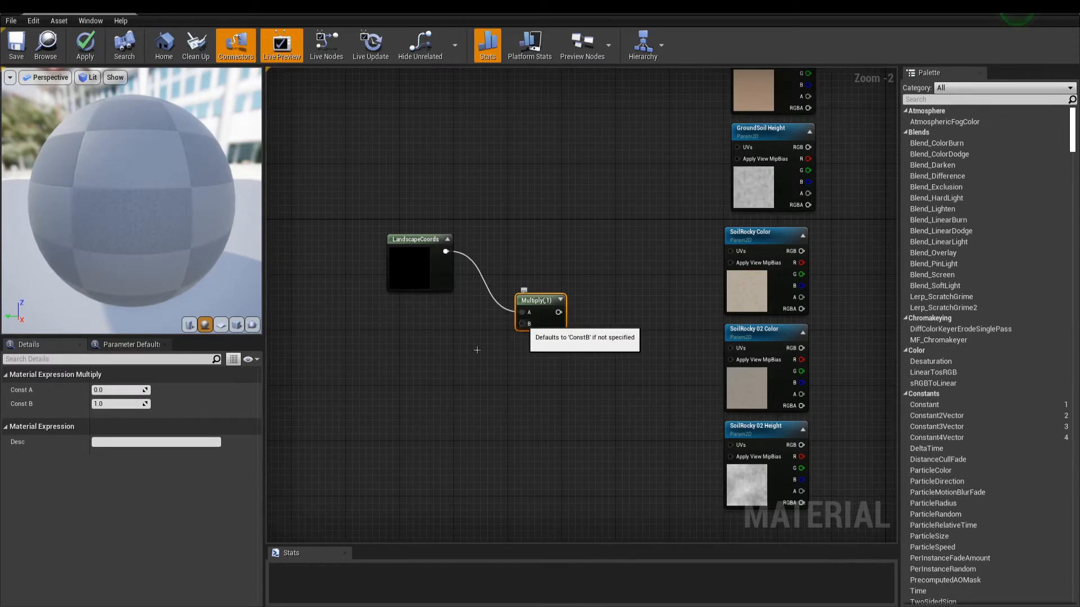
Add a scalar parameter named Tiling with default value 1.0 connected to the Multiply node's B input
drag(522, 324, 472, 356)
text(sca)
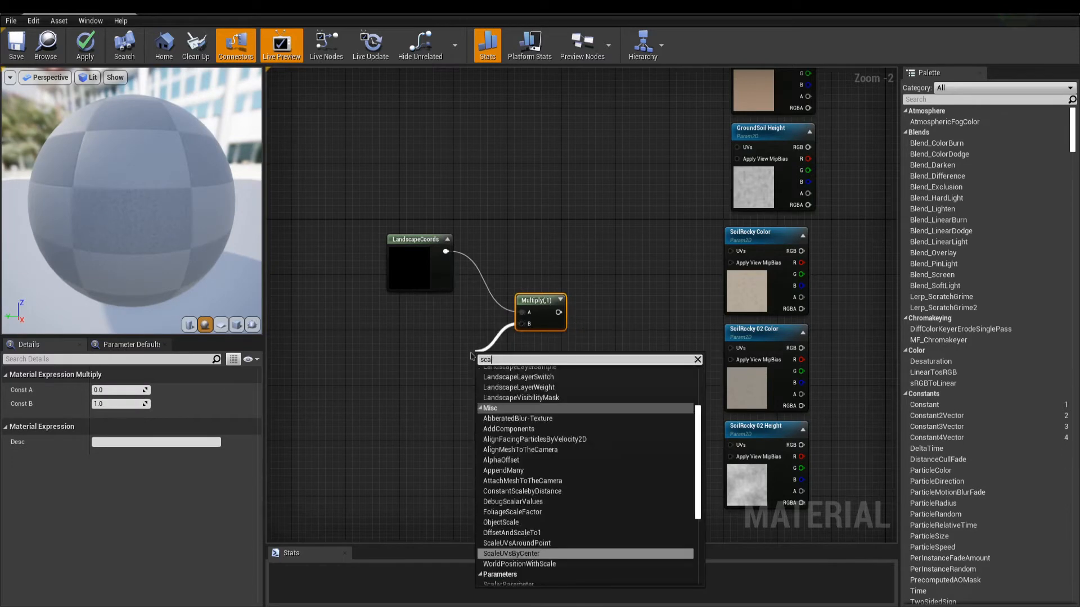
text(lar)
key(Return)
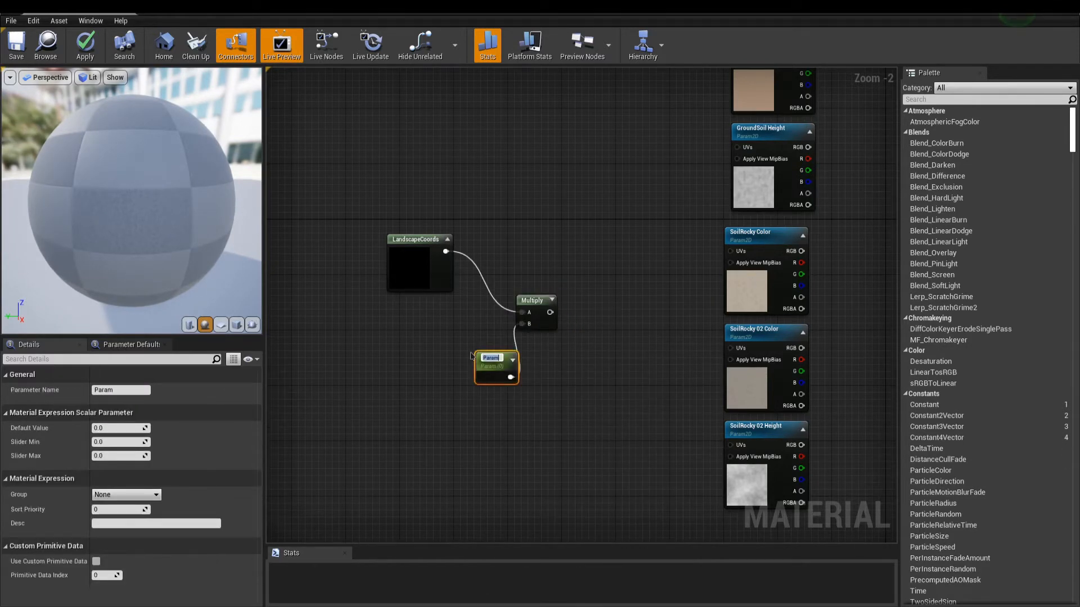
text(Tiling)
key(Return)
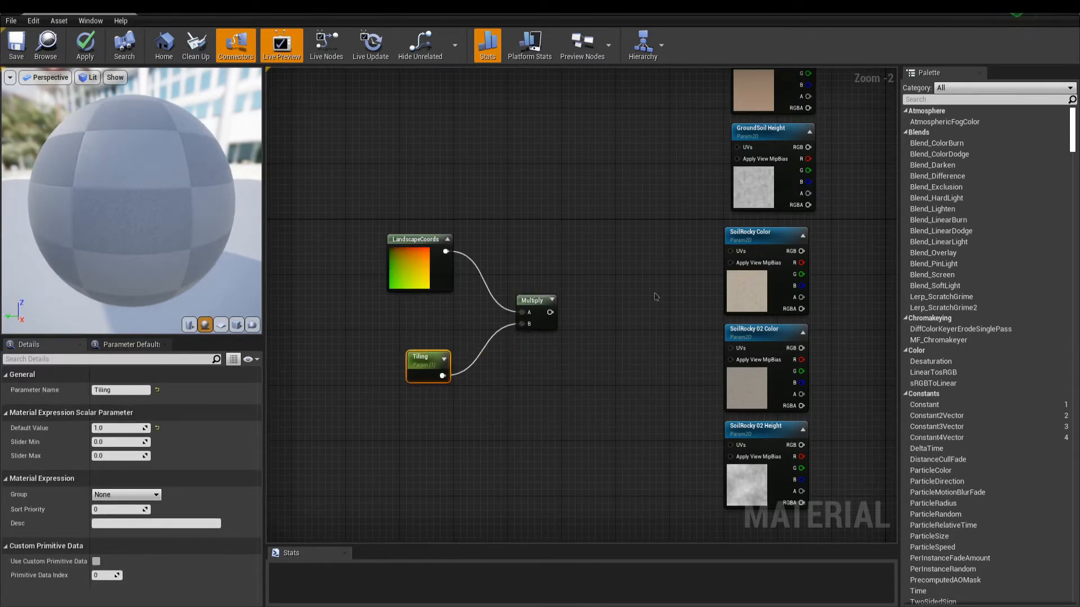
right_drag(635, 278, 571, 312)
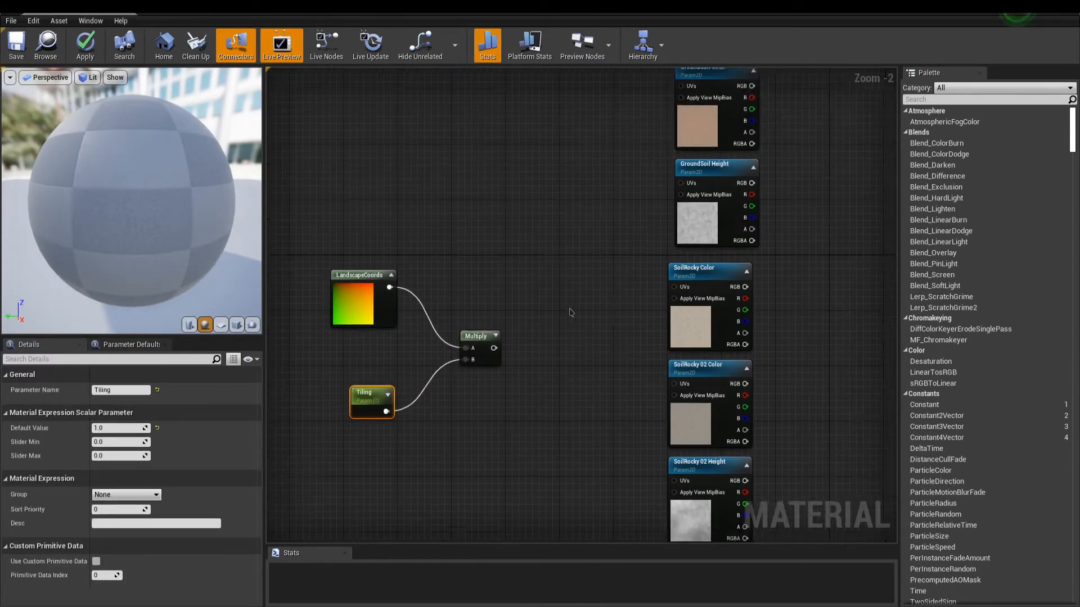
Connect the Multiply output to the UVs input of every color, height and normal texture parameter
scroll(575, 310, down, 2)
scroll(578, 304, up, 1)
drag(498, 347, 671, 111)
drag(669, 197, 498, 347)
drag(499, 347, 663, 291)
drag(662, 378, 498, 347)
drag(499, 347, 663, 467)
scroll(653, 507, down, 1)
right_drag(652, 506, 578, 317)
drag(465, 198, 586, 429)
drag(590, 500, 464, 200)
right_drag(562, 427, 557, 357)
mouse_move(585, 502)
mouse_down()
mouse_move(459, 128)
mouse_move(598, 488)
mouse_up()
Add a Landscape Layer Blend node between the texture parameters and the M_Landscape node and give it three layers
drag(608, 425, 599, 428)
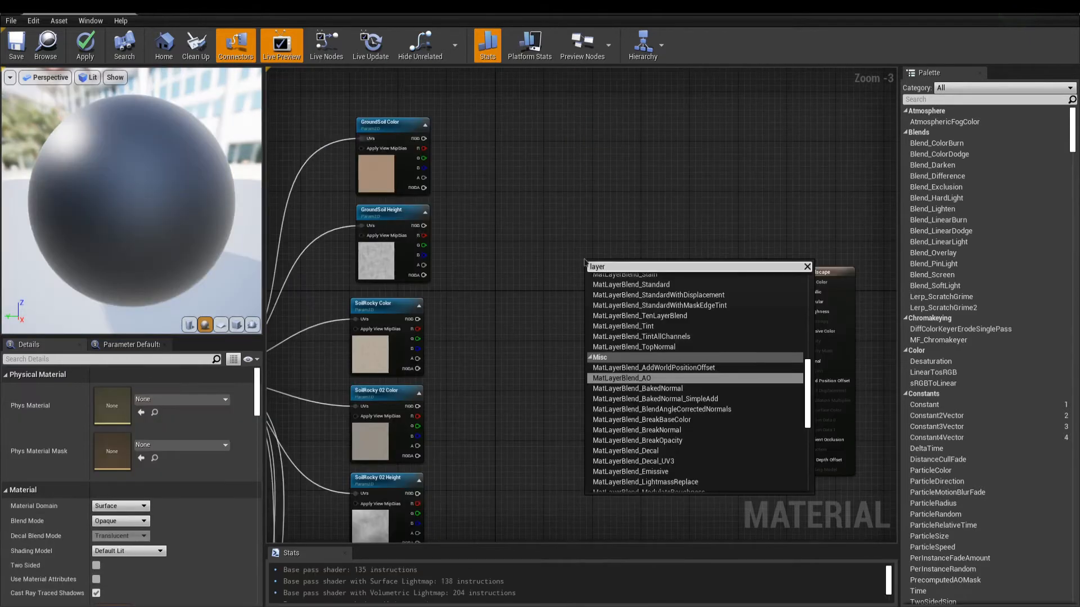
text(blend)
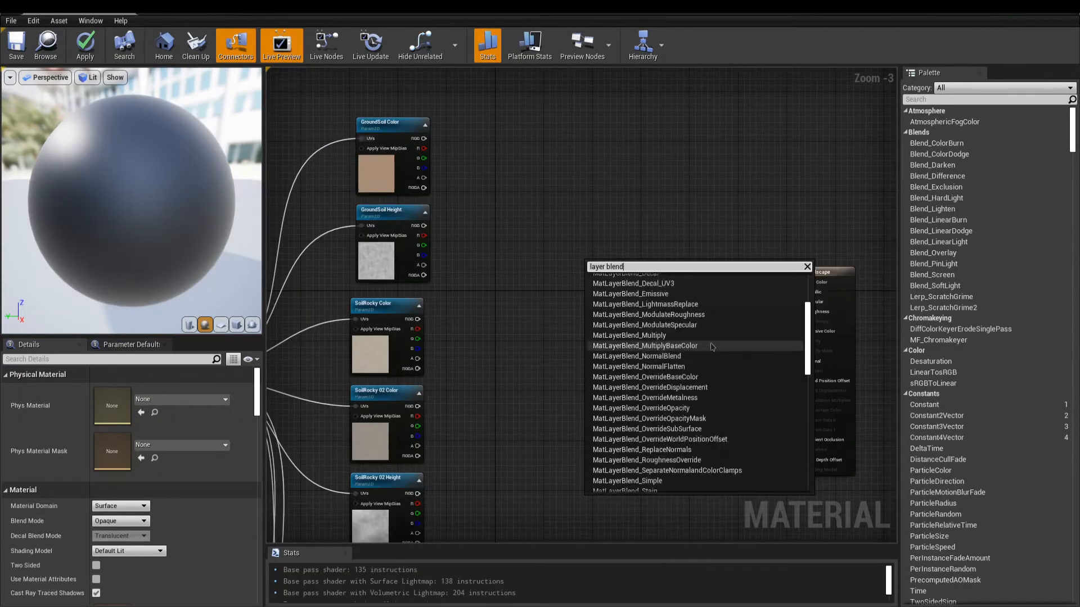
click(676, 289)
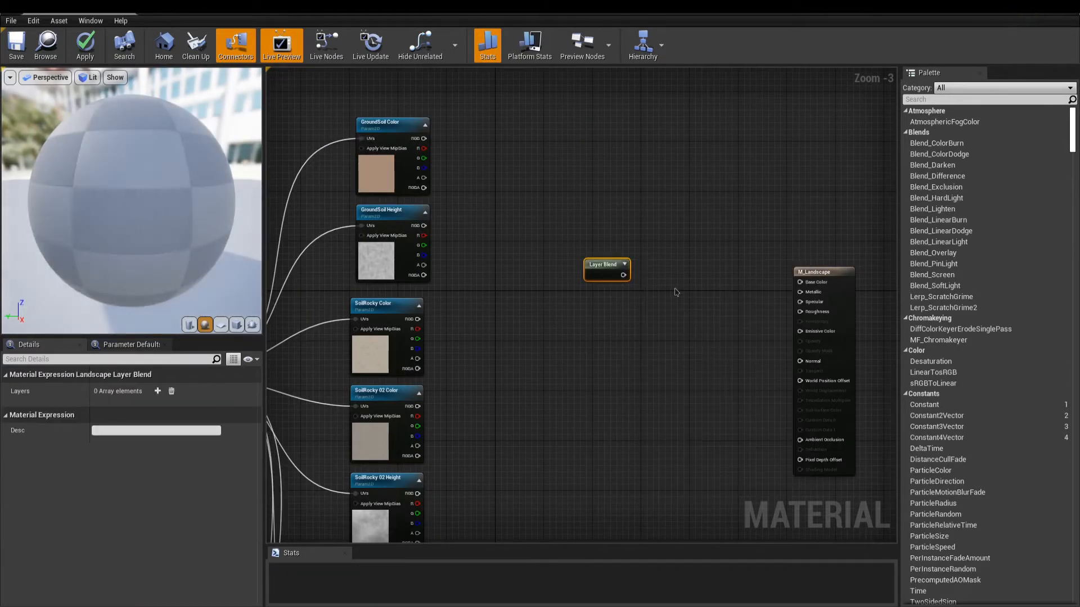
click(682, 345)
scroll(683, 345, up, 2)
click(639, 228)
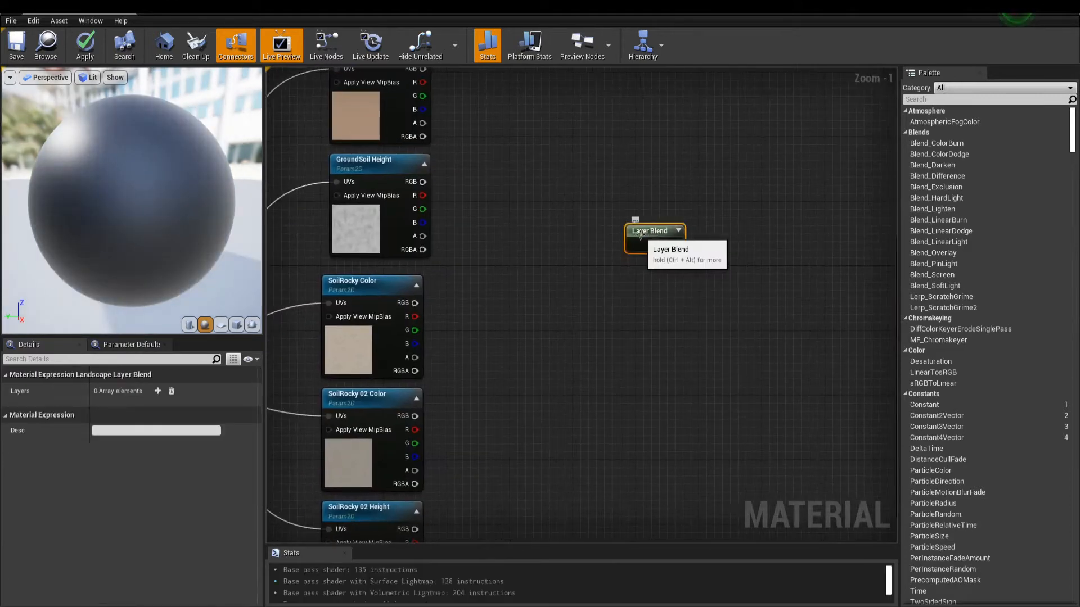
click(157, 392)
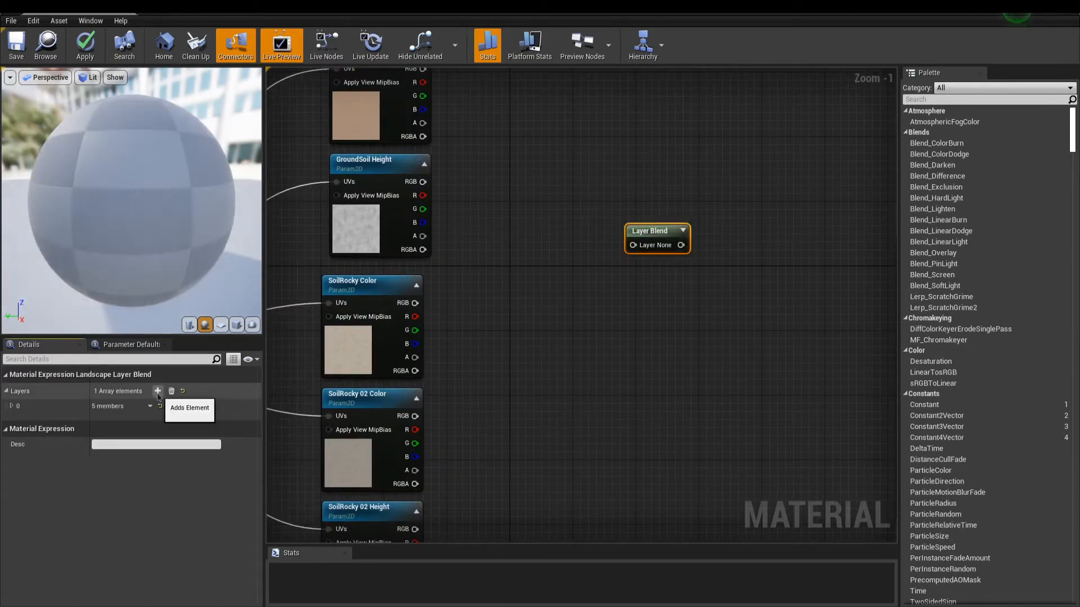
click(158, 391)
click(157, 392)
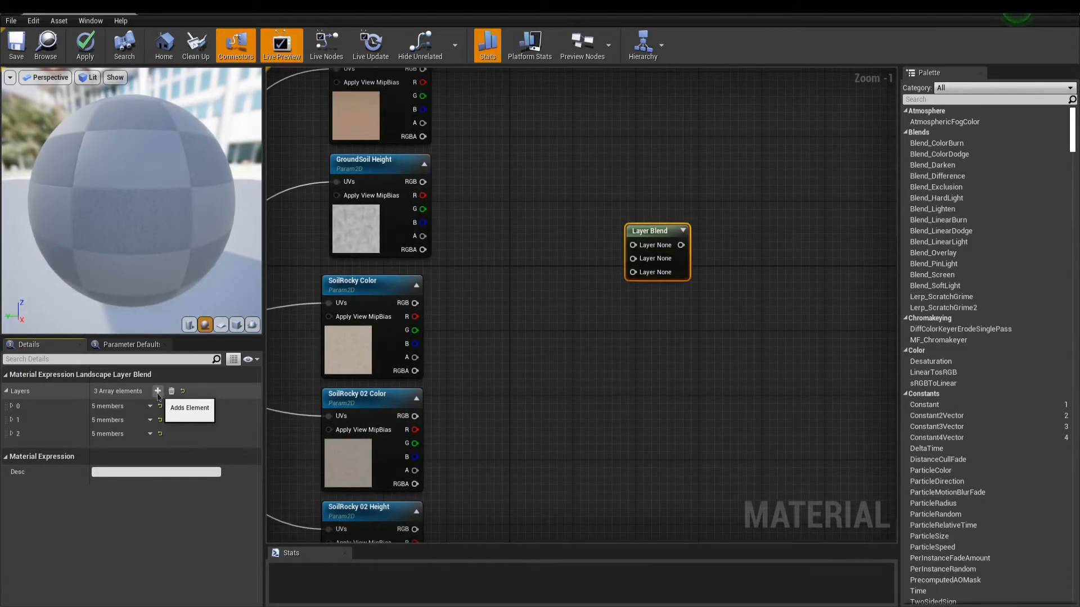
Name the Layer Blend node's layer 0 GroundSoil and set its preview weight to 1.0
click(11, 406)
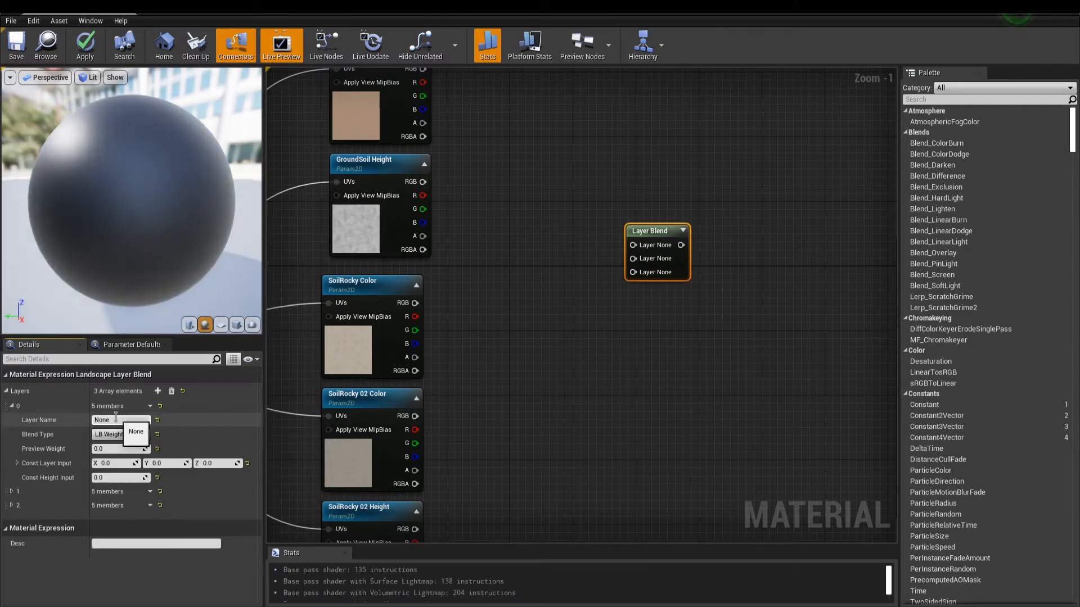
click(116, 419)
text(GroundSo)
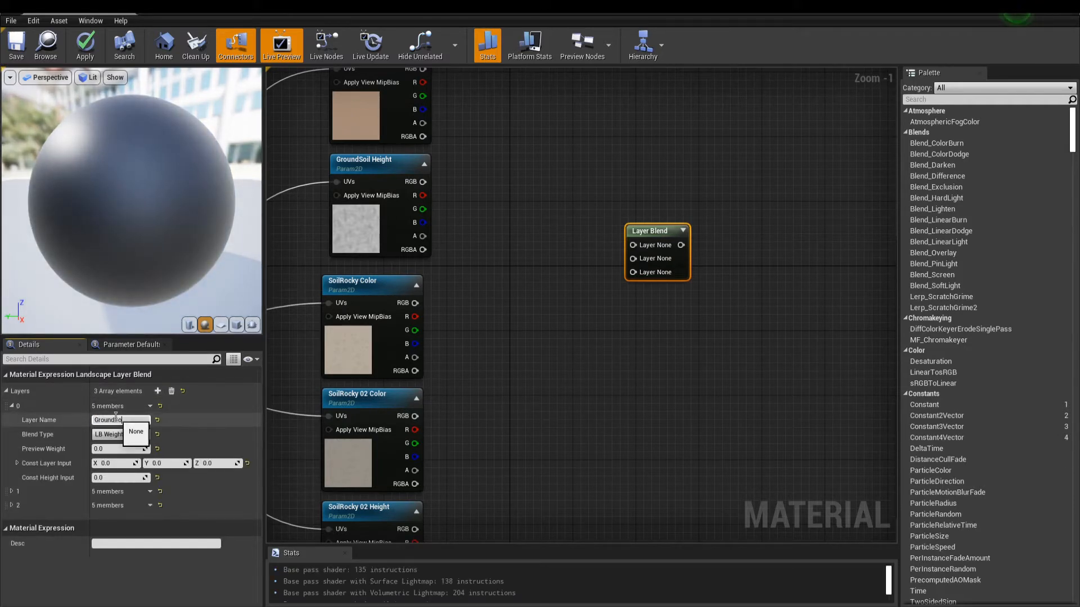
text(il)
key(Return)
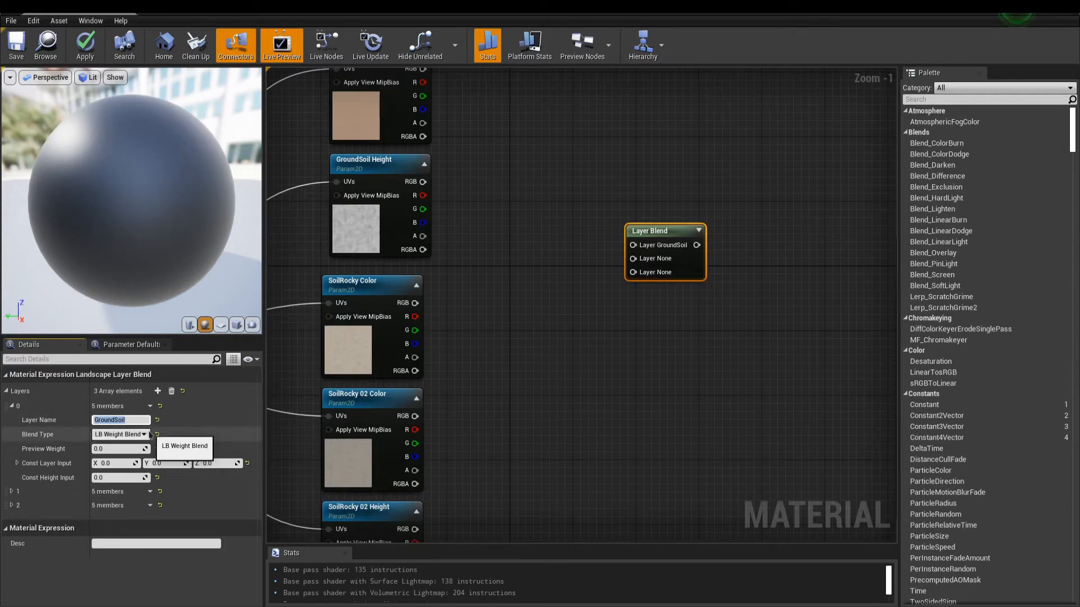
click(130, 448)
key(Return)
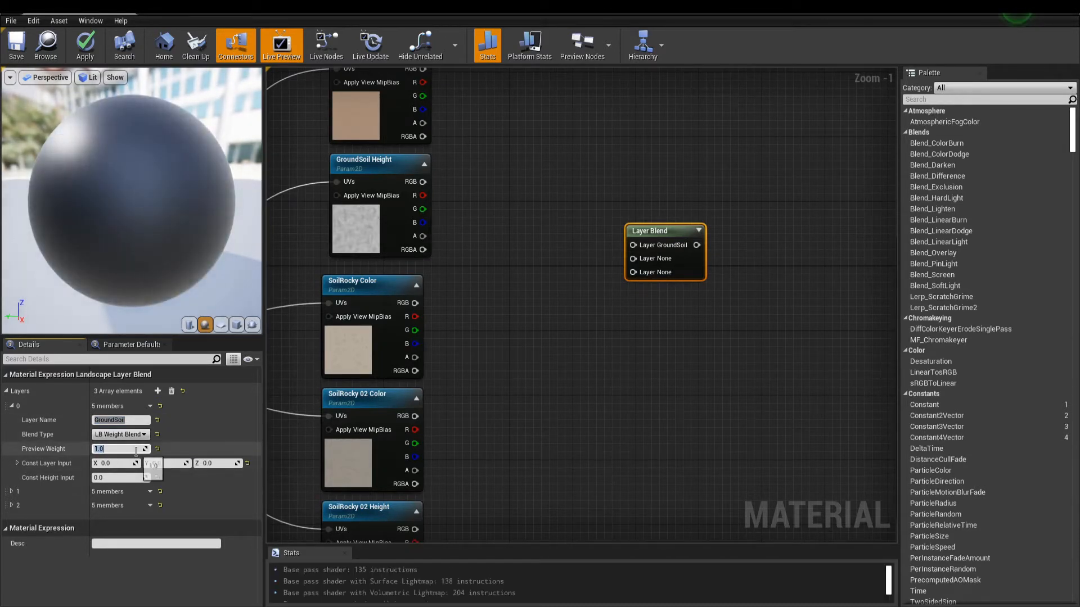
Name layer 1 of the Layer Blend node SoilRocky and set its blend type to LB Height Blend
click(138, 491)
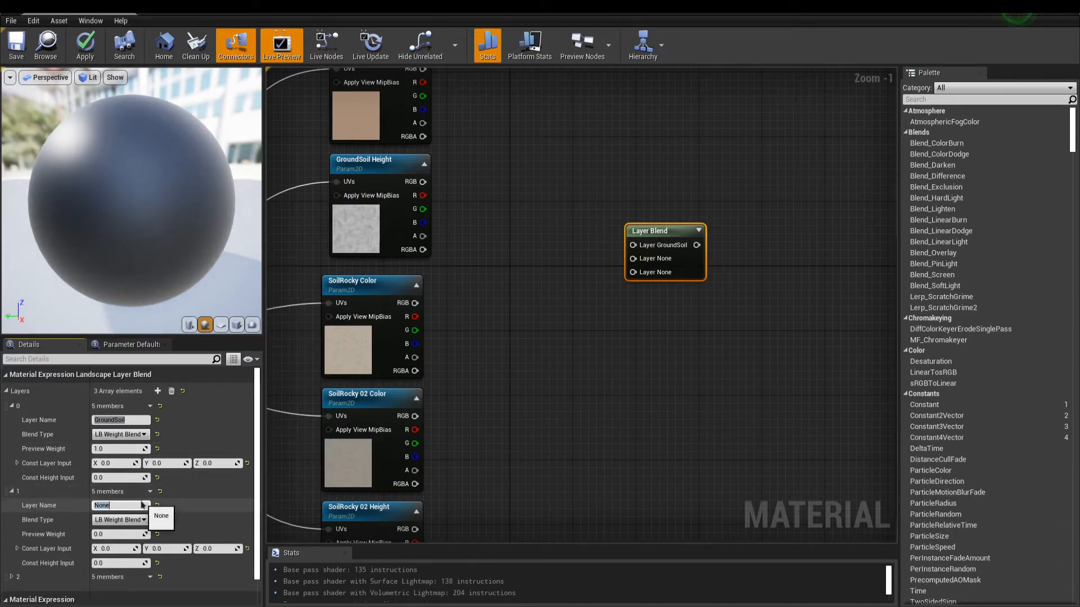
click(143, 505)
text(SoilRocky)
key(Return)
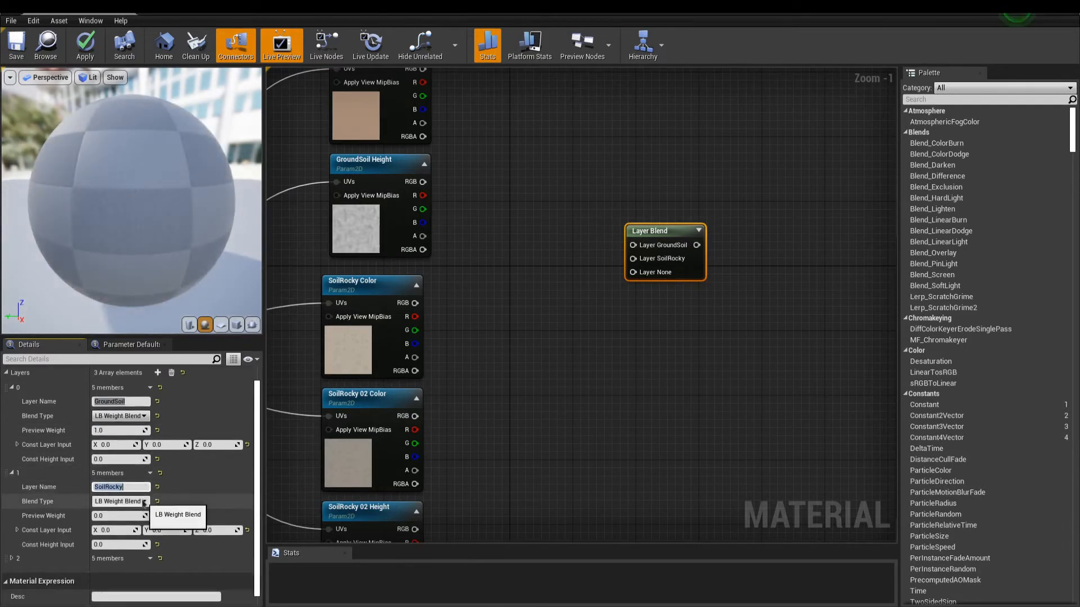
click(143, 503)
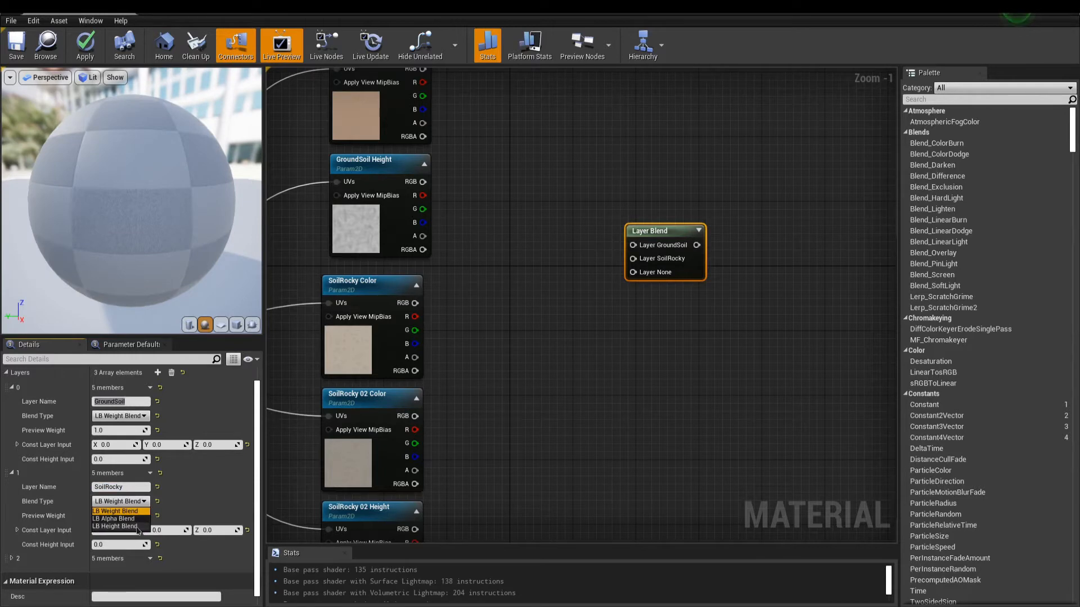
click(137, 527)
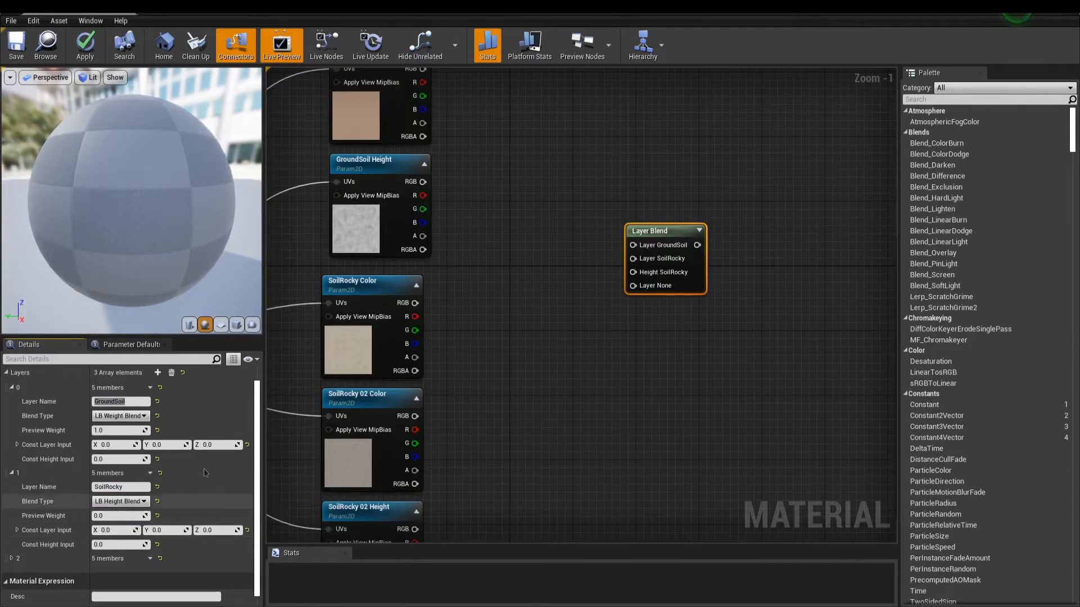
Name layer 2 of the Layer Blend node SoilRocky 02 and set its blend type to LB Height Blend
click(11, 554)
scroll(110, 532, down, 2)
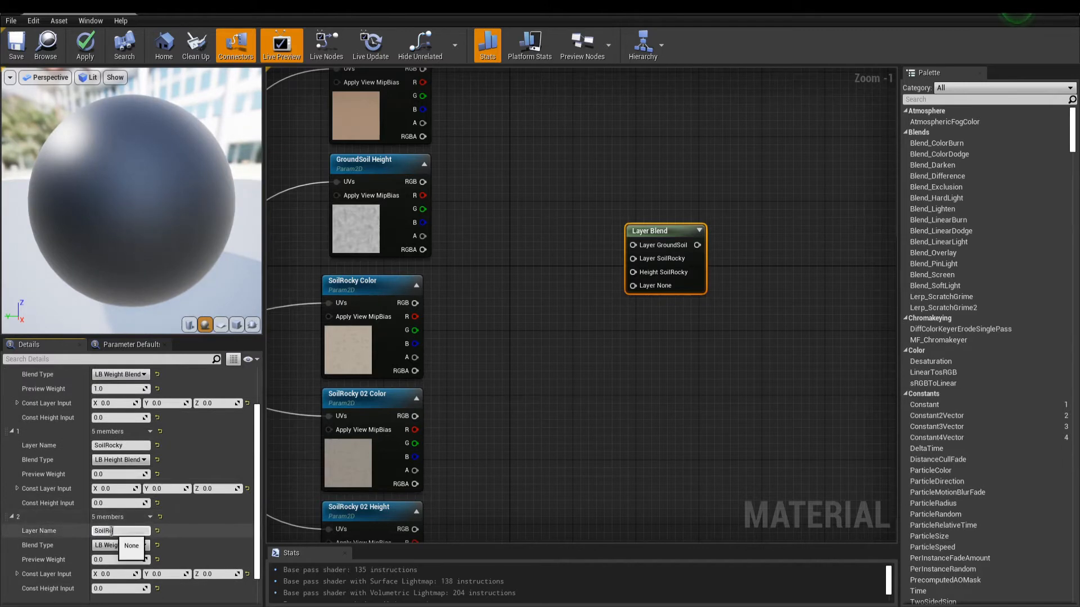
key(Return)
click(120, 544)
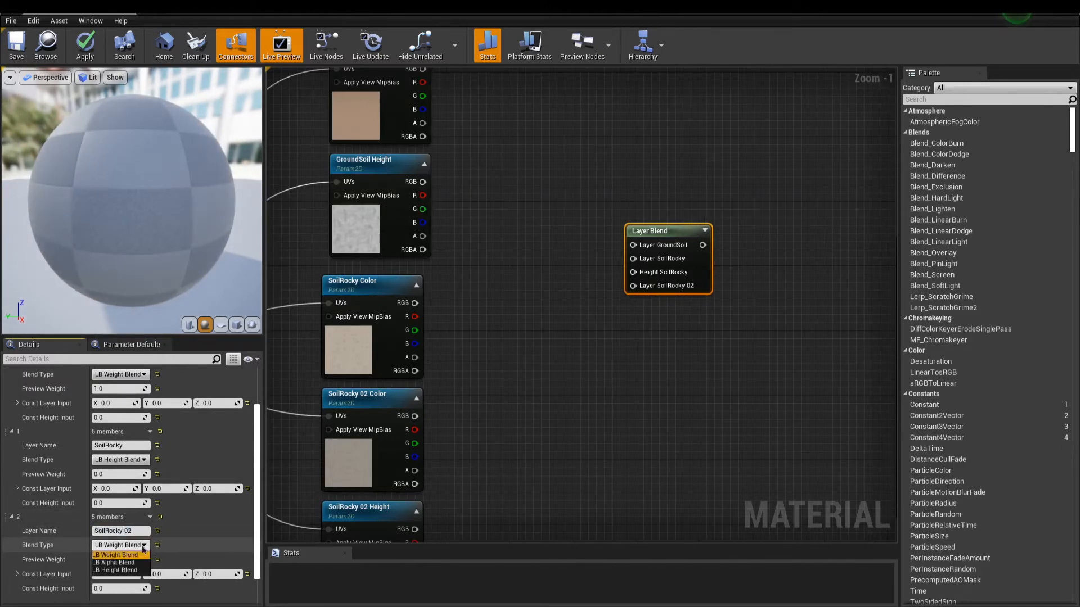
click(140, 571)
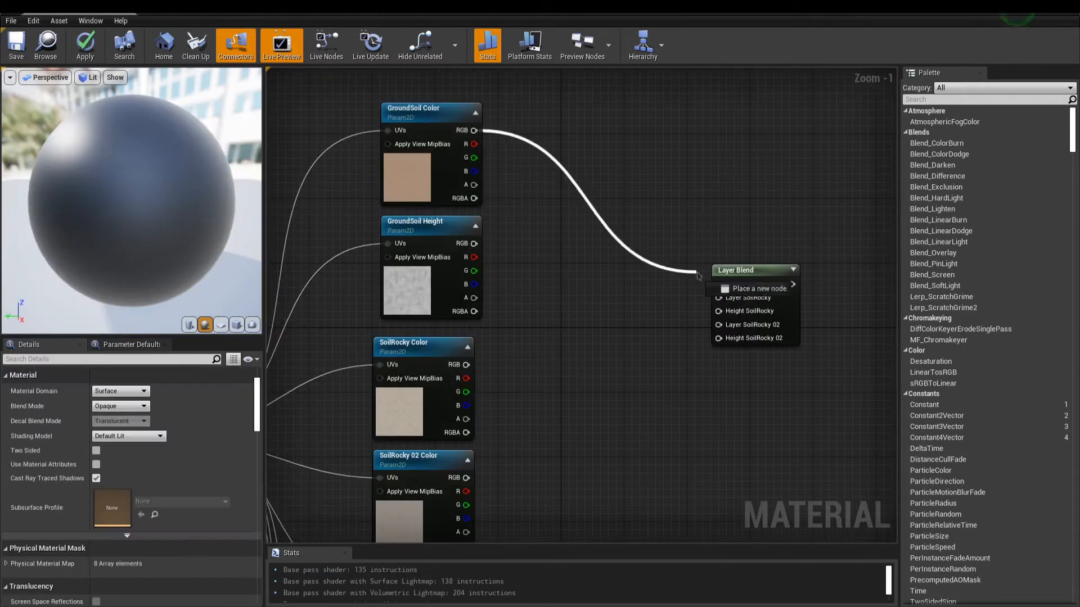
Connect the color textures to their Layer inputs, GroundSoil Height and SoilRocky 02 Height to the Height inputs, and the Layer Blend output to Base Color
drag(703, 276, 718, 284)
drag(466, 364, 718, 298)
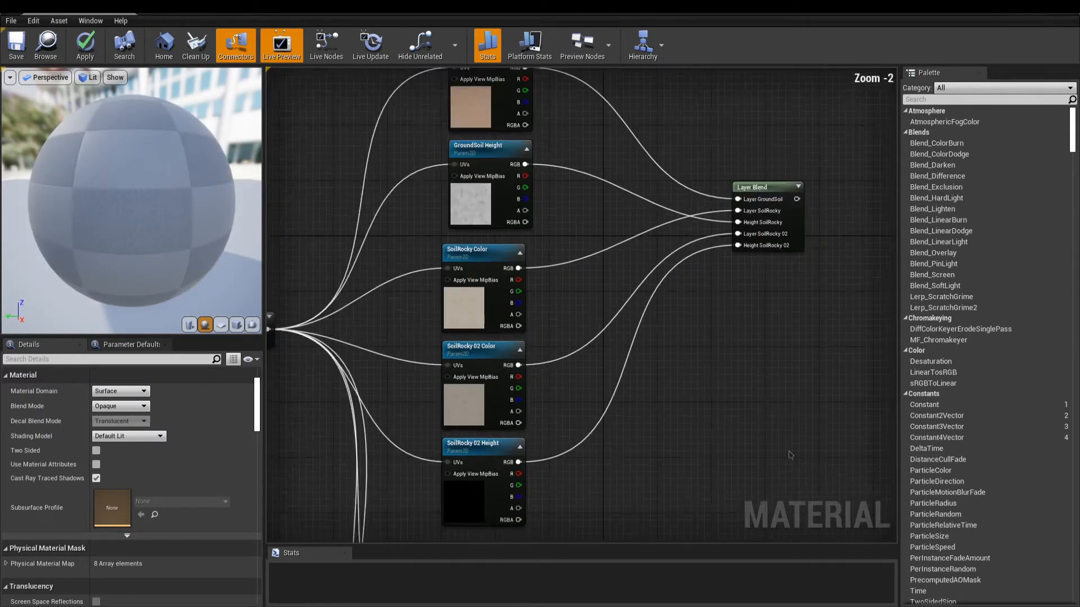
right_drag(731, 338, 592, 284)
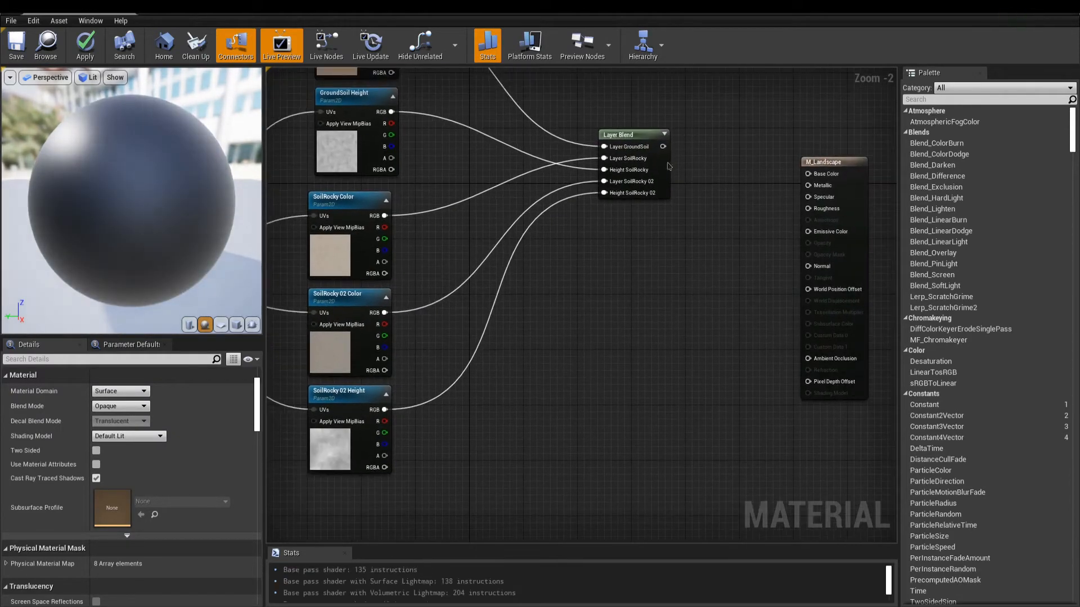
drag(663, 146, 808, 175)
Add a scalar parameter named Roughness with default value 0.7 and connect it to M_Landscape's Roughness input
scroll(808, 175, up, 2)
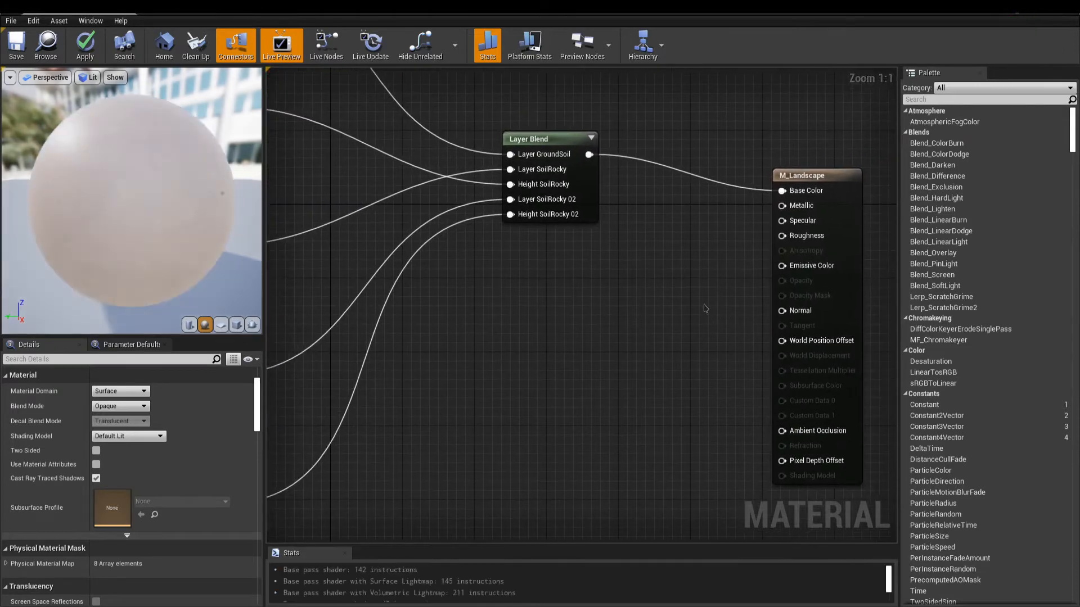
key(s)
click(617, 261)
text(Roughness)
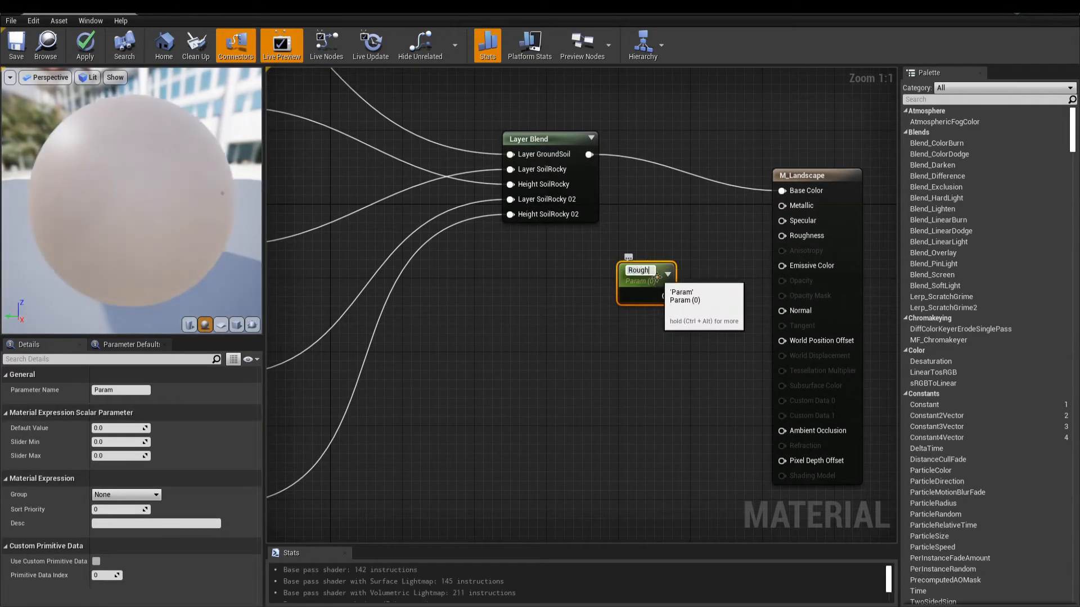
key(Return)
click(118, 428)
text(0.7)
key(Return)
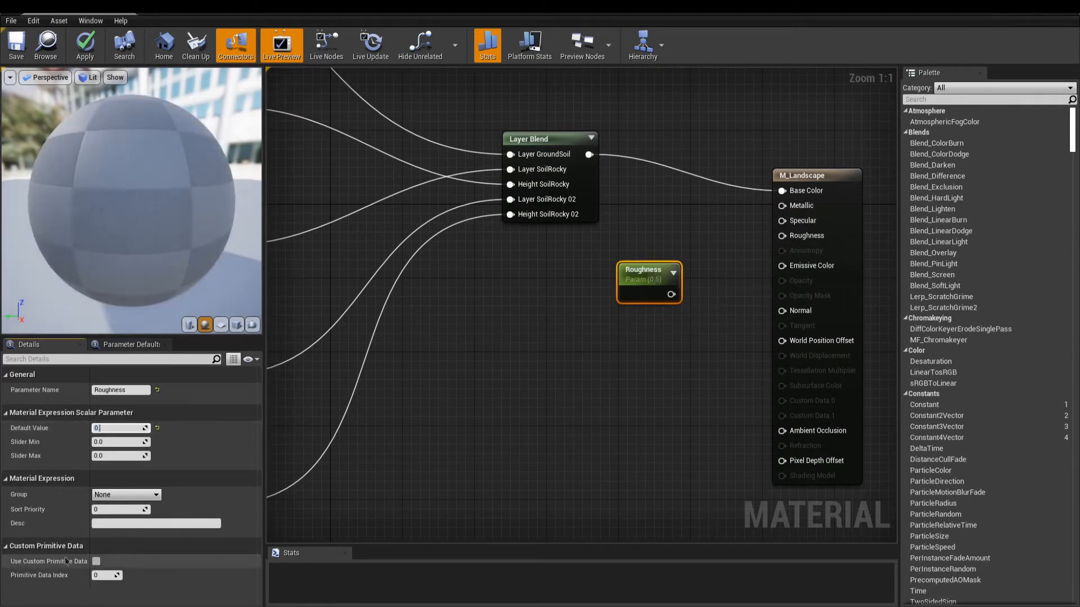
drag(671, 295, 781, 236)
click(707, 302)
Duplicate the Layer Blend node and place the copy beside the three normal texture parameters
scroll(707, 301, down, 5)
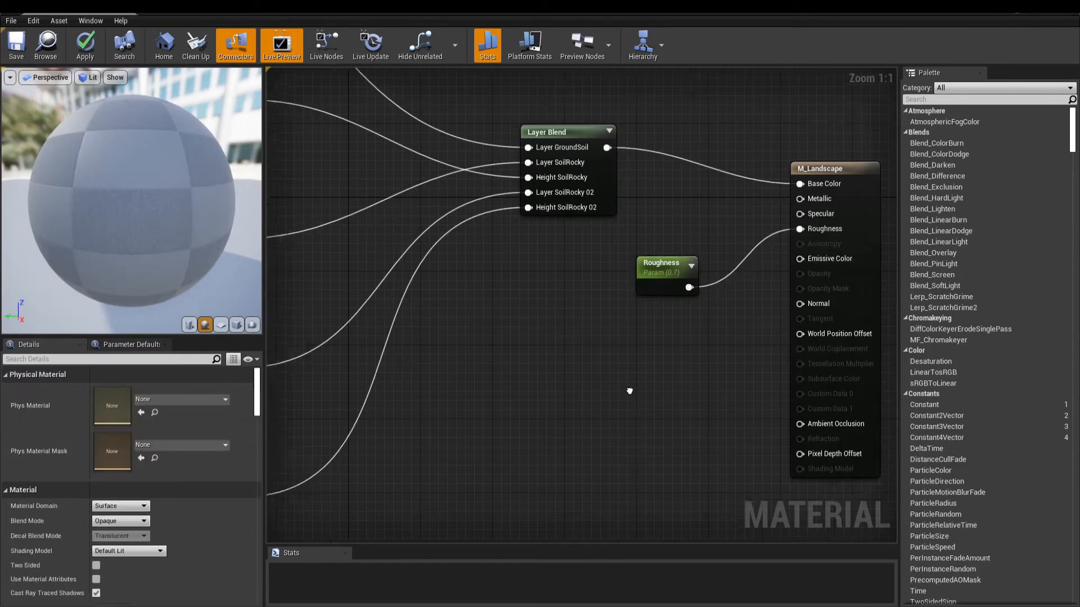
scroll(630, 236, up, 3)
right_drag(631, 236, 660, 267)
scroll(662, 285, down, 1)
click(641, 153)
key(ctrl+v)
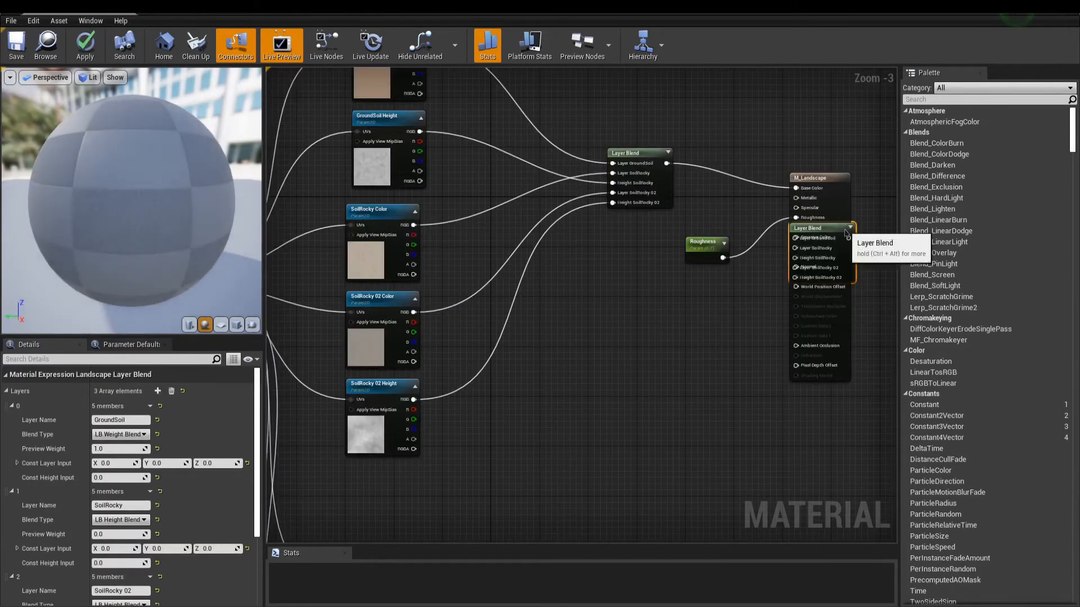
drag(842, 227, 663, 408)
right_drag(719, 462, 770, 145)
drag(690, 94, 702, 329)
right_drag(586, 416, 609, 341)
scroll(609, 341, up, 1)
scroll(519, 351, up, 1)
click(519, 351)
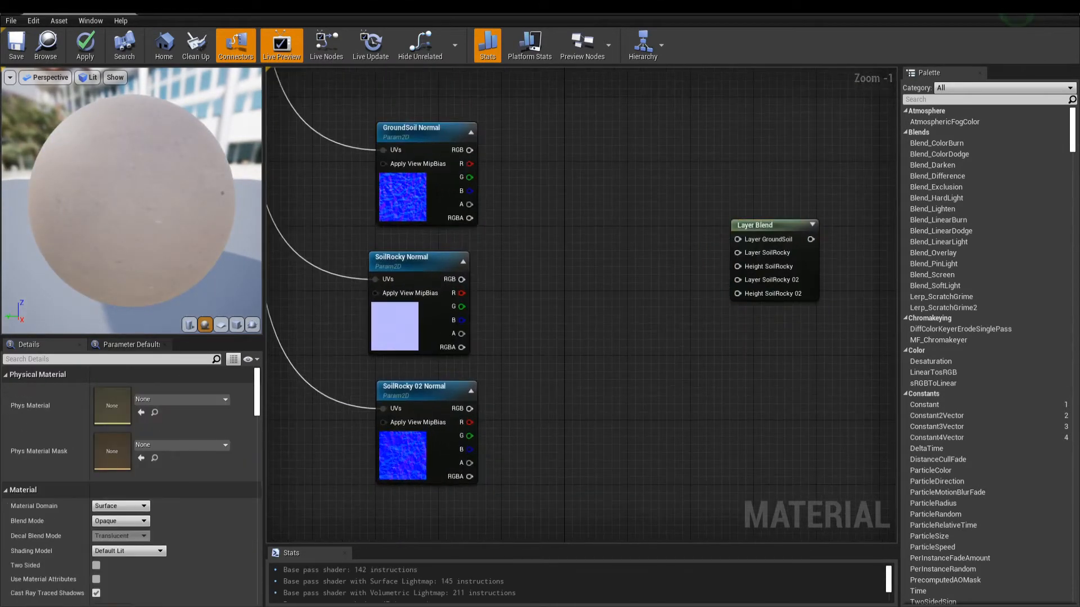
Set the SoilRocky 02 layer's blend type to LB Weight Blend in the duplicated Layer Blend node
click(764, 225)
scroll(151, 516, down, 5)
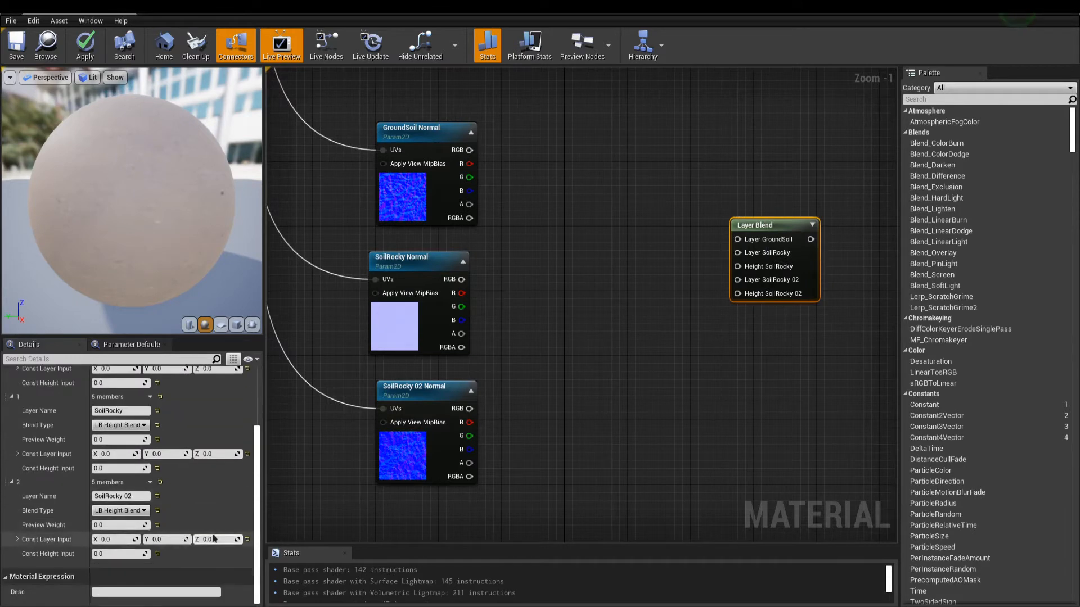
click(143, 511)
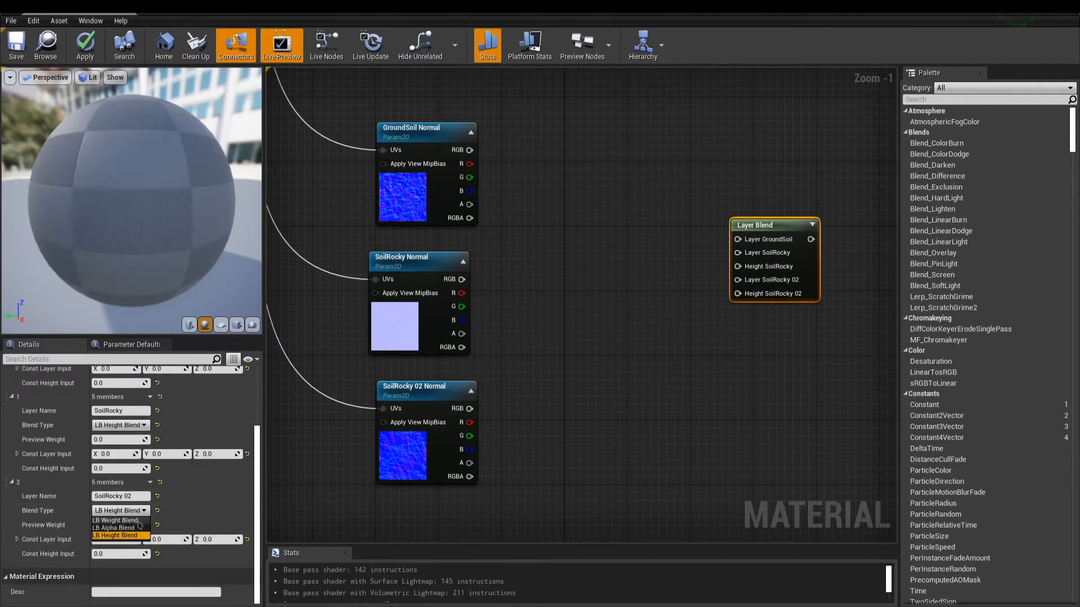
click(139, 521)
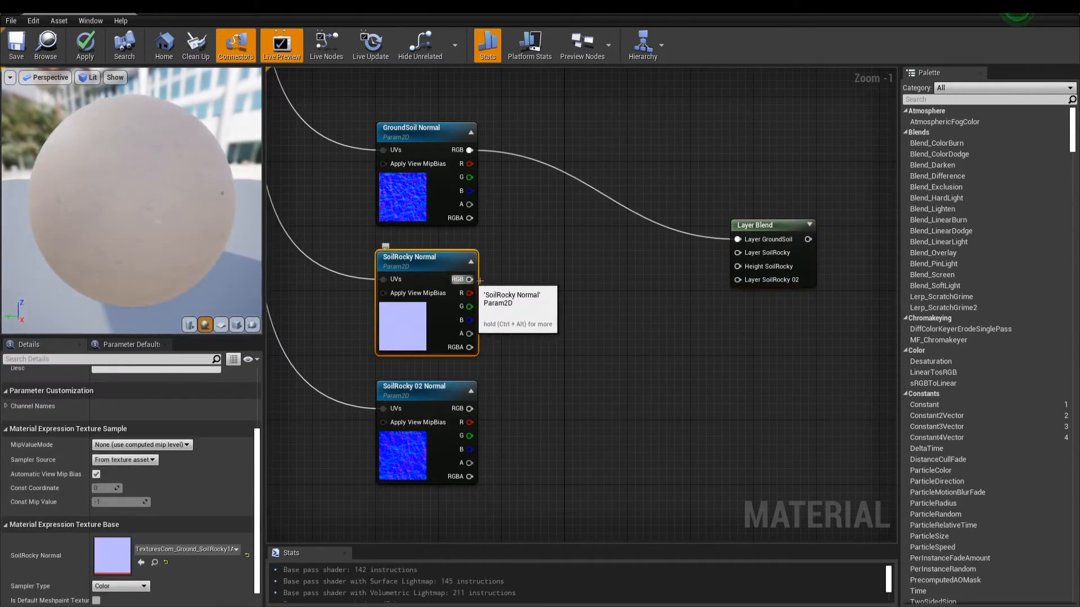
Wire the normal textures and GroundSoil Height into the second Layer Blend node and connect its output to M_Landscape's Normal input
drag(469, 279, 749, 255)
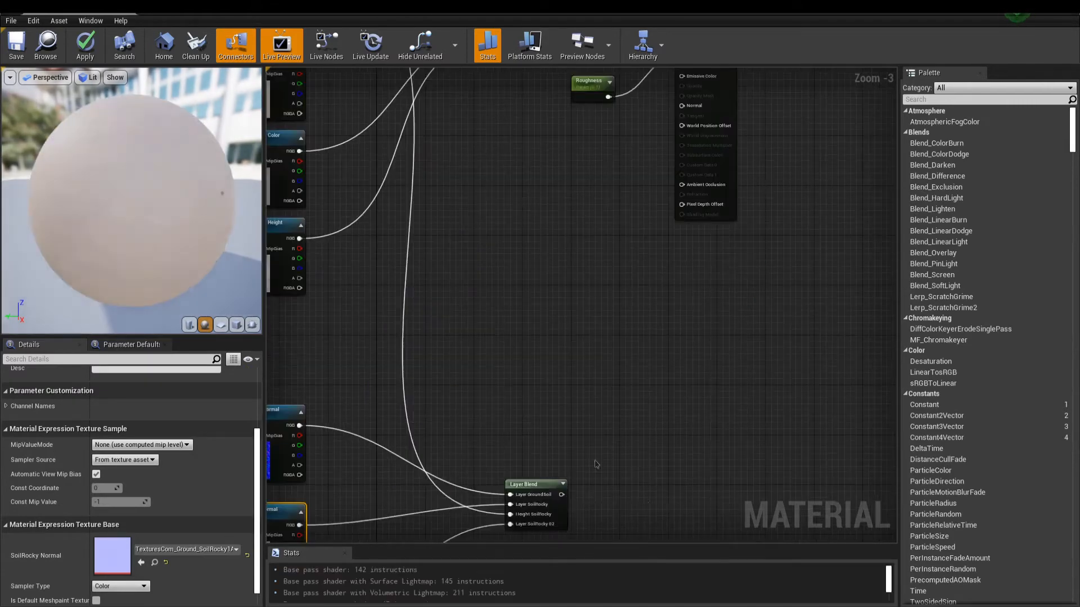
drag(562, 495, 682, 106)
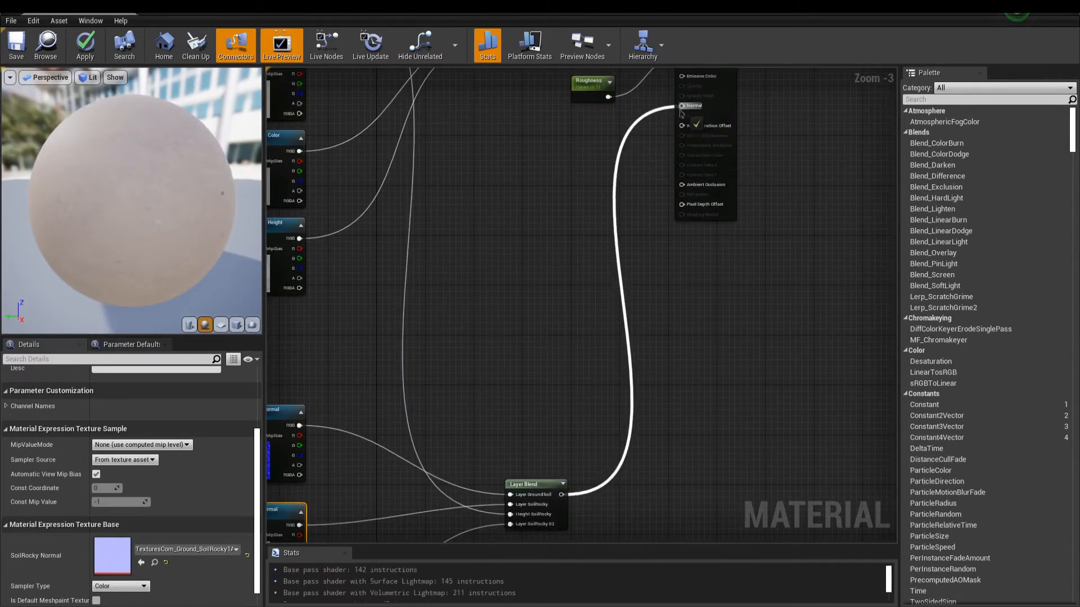
Enclose the color and height texture nodes in a comment named Colors and add another comment around the normal texture nodes
scroll(618, 321, down, 2)
text(Colors)
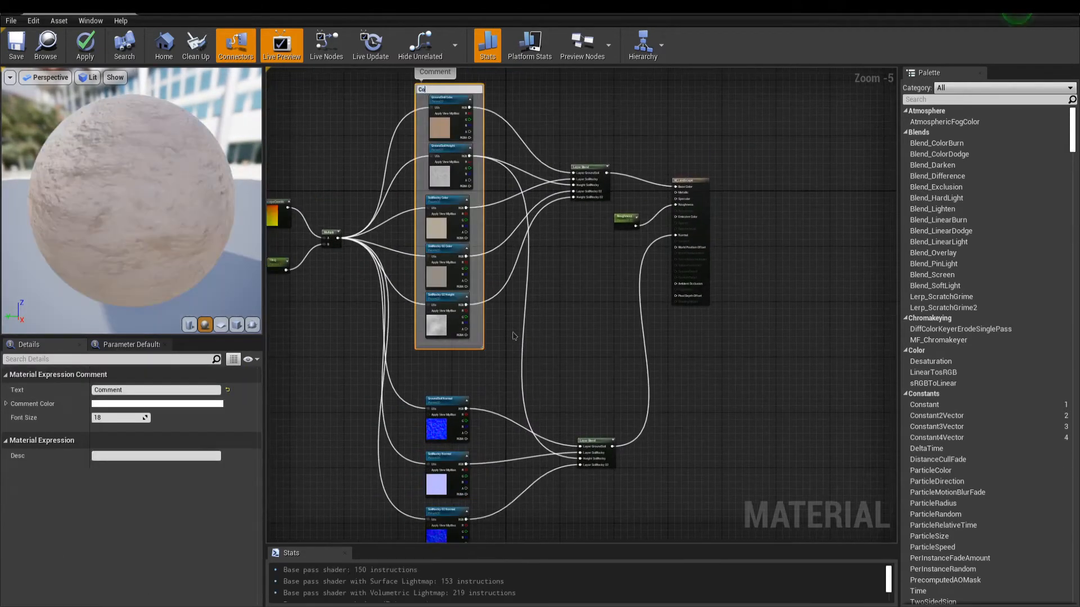
drag(363, 272, 486, 478)
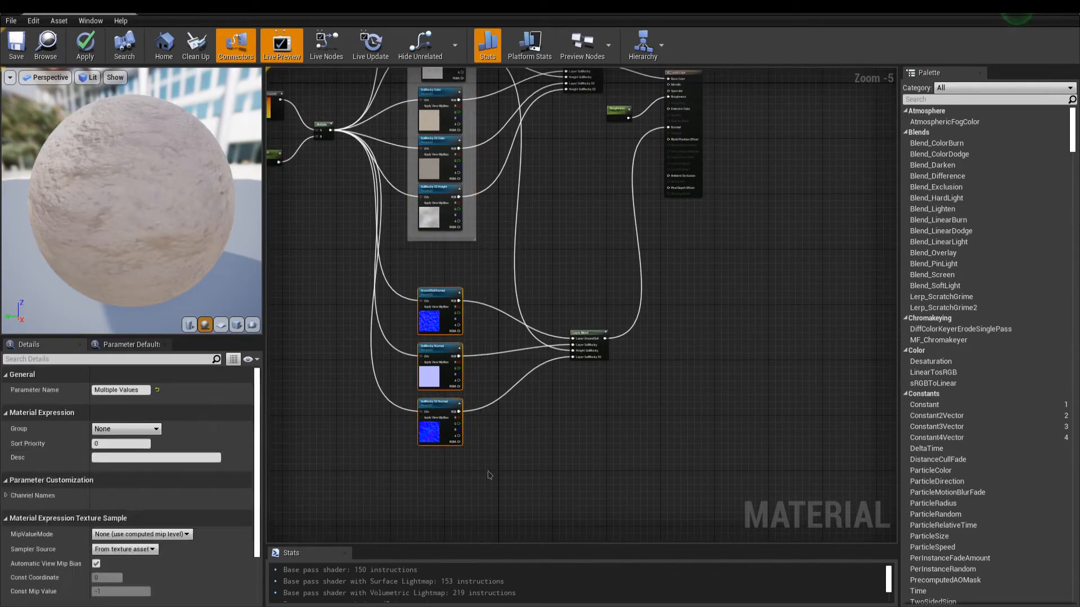
key(c)
click(495, 467)
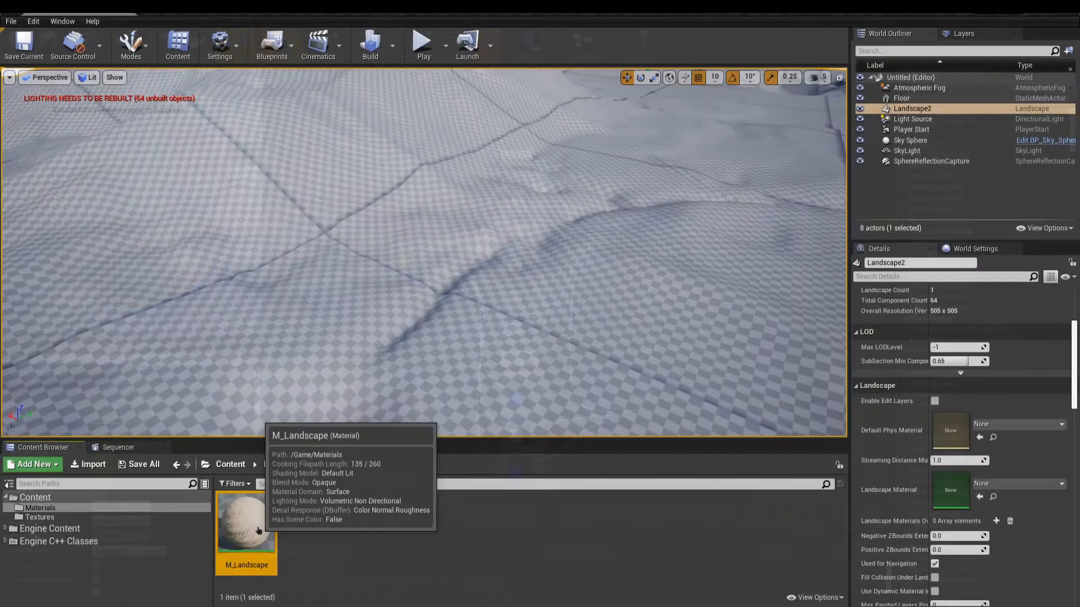
Create a material instance of M_Landscape in the Materials folder and name it I_Landscape
right_click(258, 530)
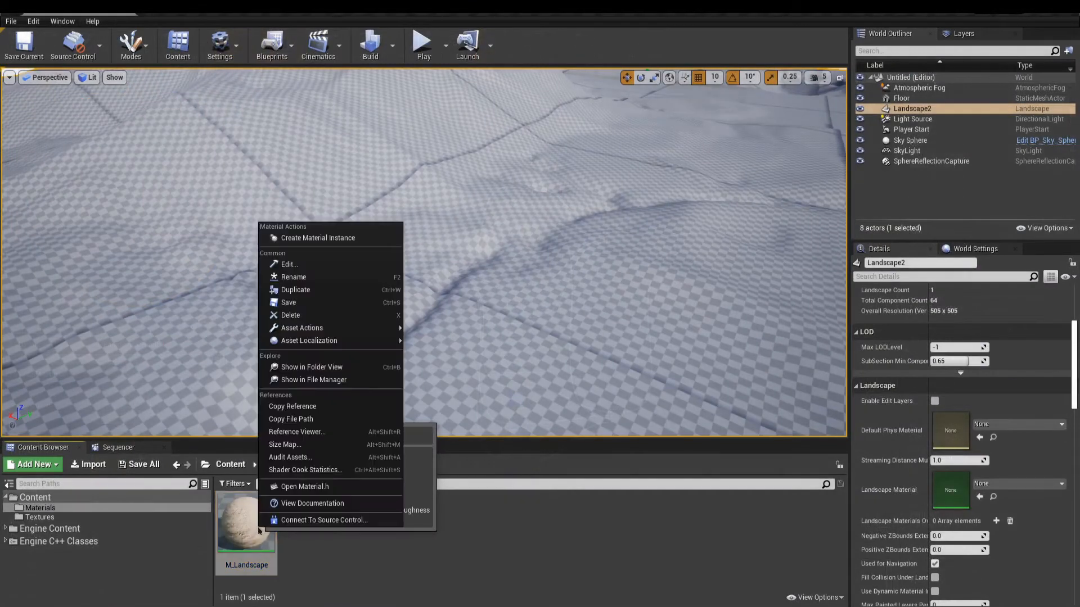
click(318, 238)
text(I_Landscape)
key(Return)
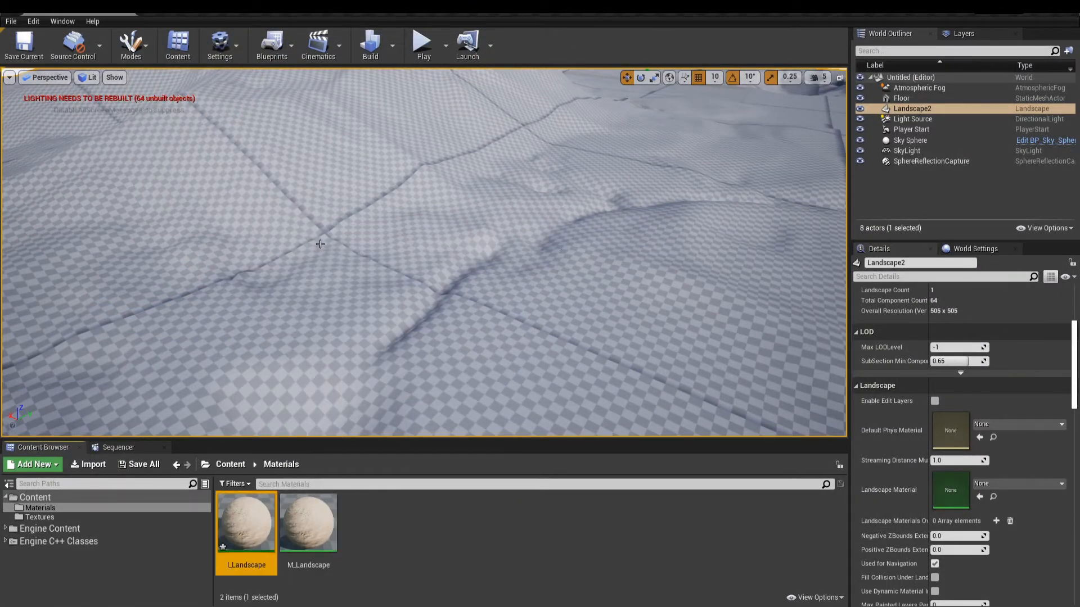
Assign the I_Landscape instance as the Landscape Material of Landscape2
drag(247, 523, 947, 494)
click(773, 560)
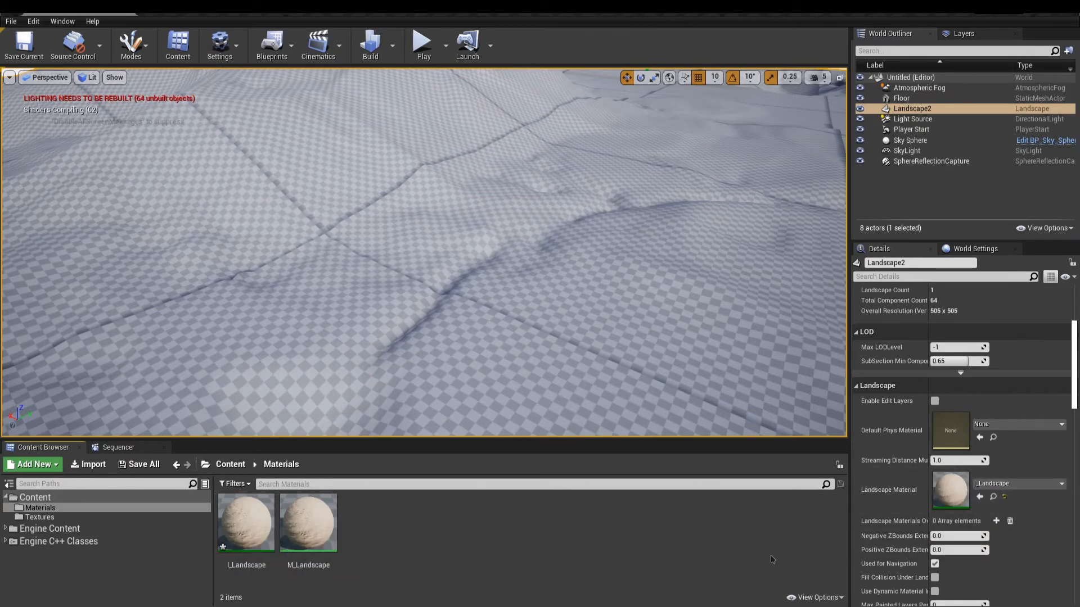
mouse_move(722, 393)
right_down()
mouse_move(697, 366)
mouse_move(722, 394)
right_up()
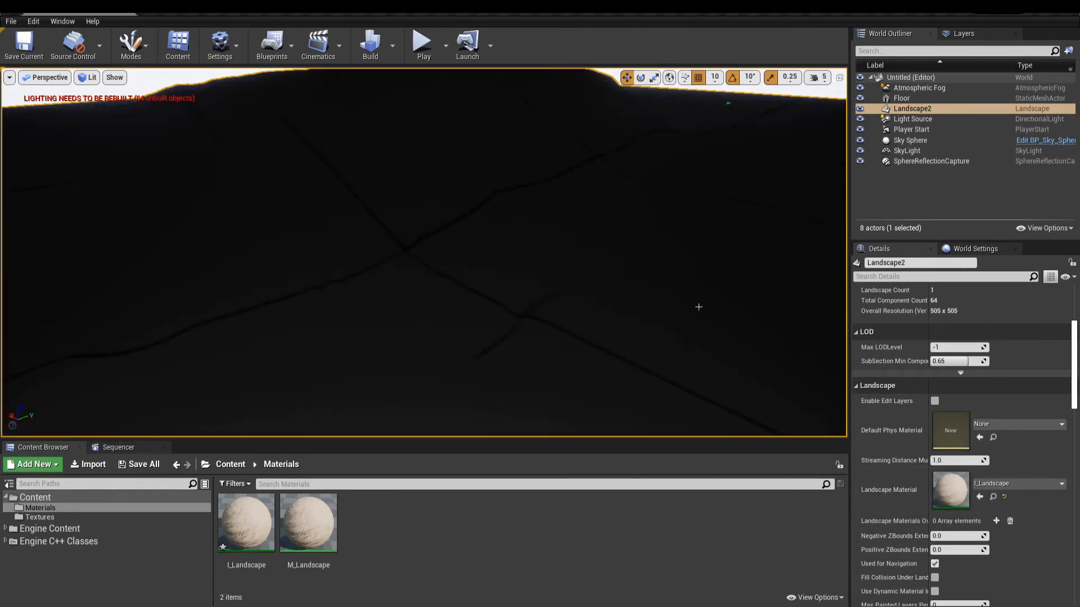
right_drag(697, 327, 697, 309)
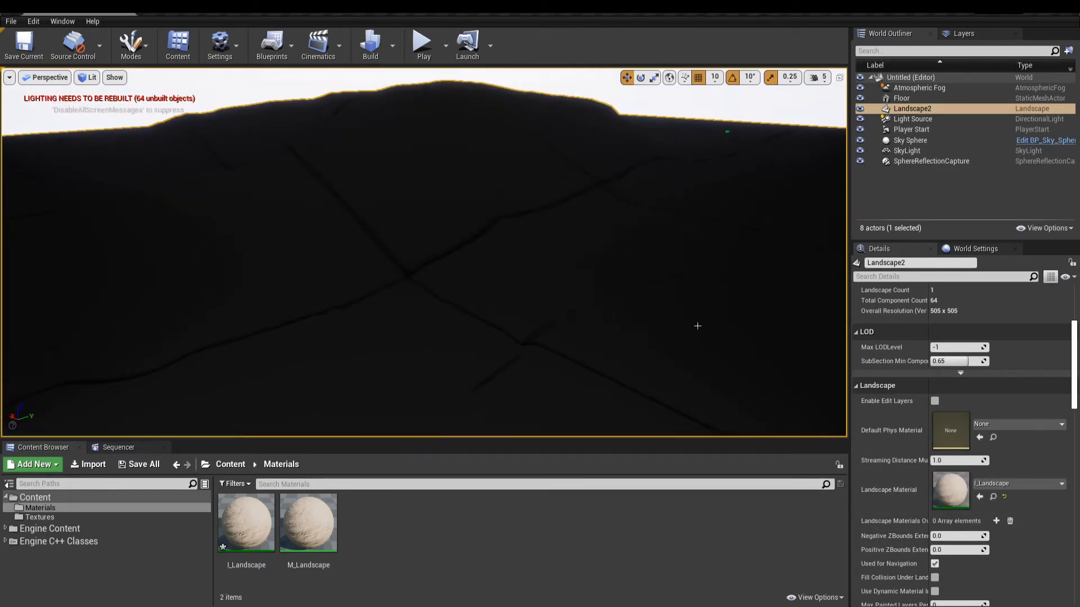
Switch the editor to Landscape mode and activate its Paint tool for the material layers
click(132, 50)
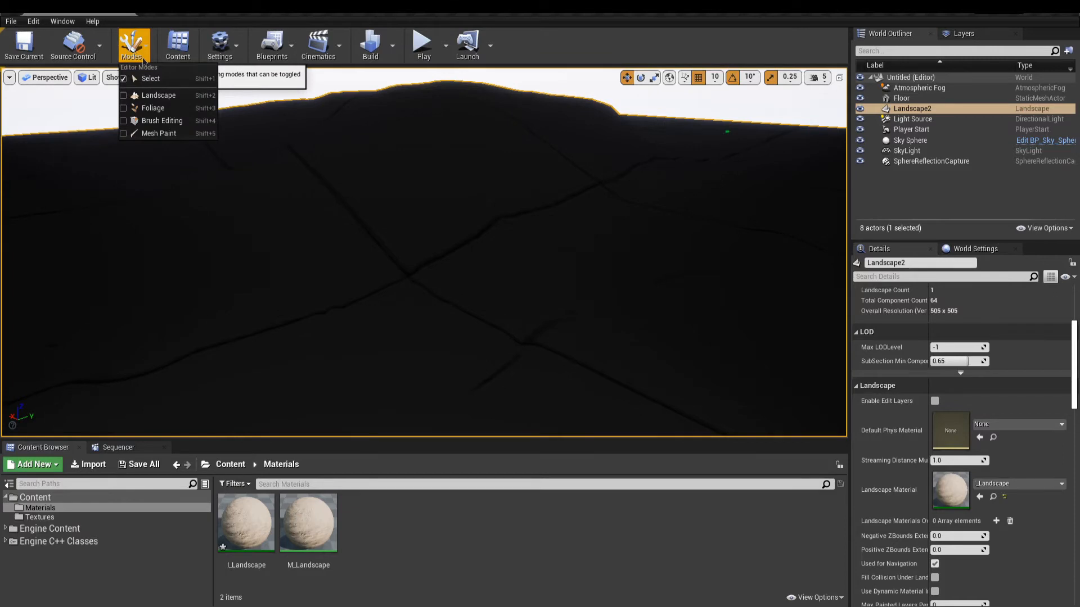
click(157, 95)
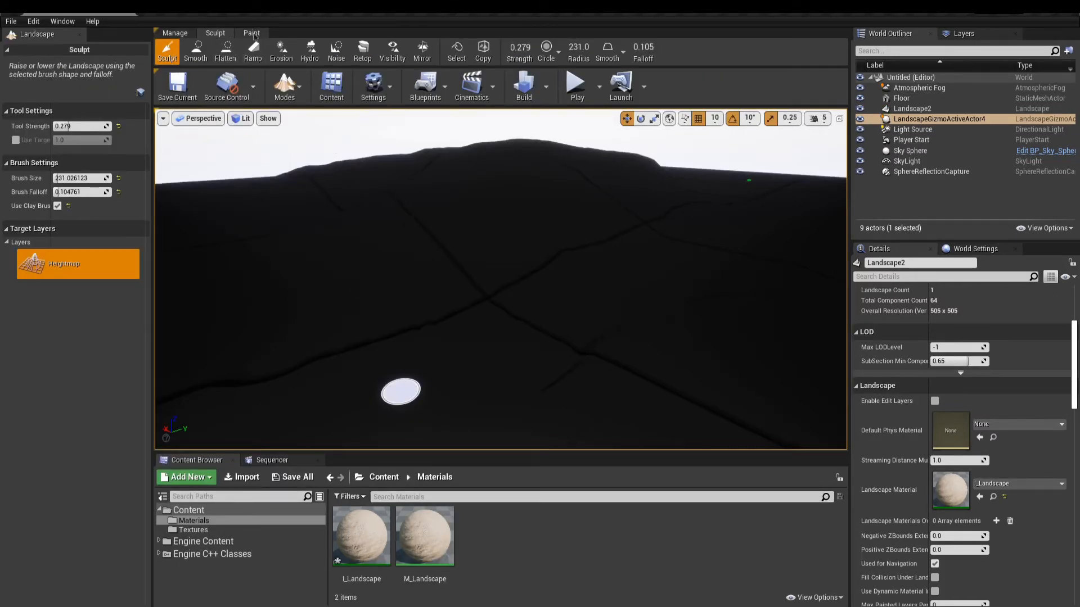
click(251, 34)
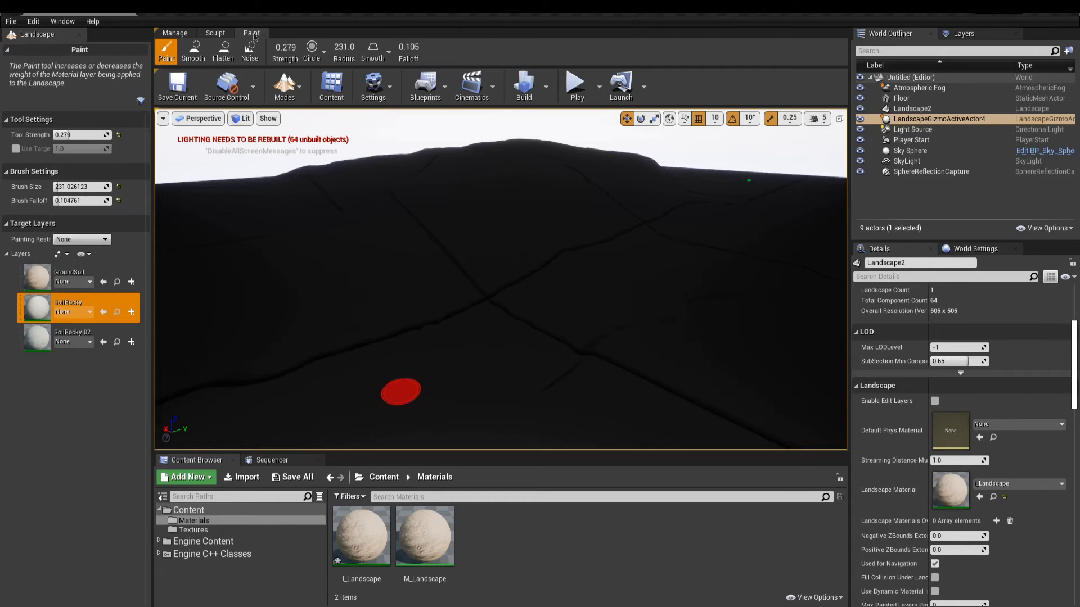
click(349, 295)
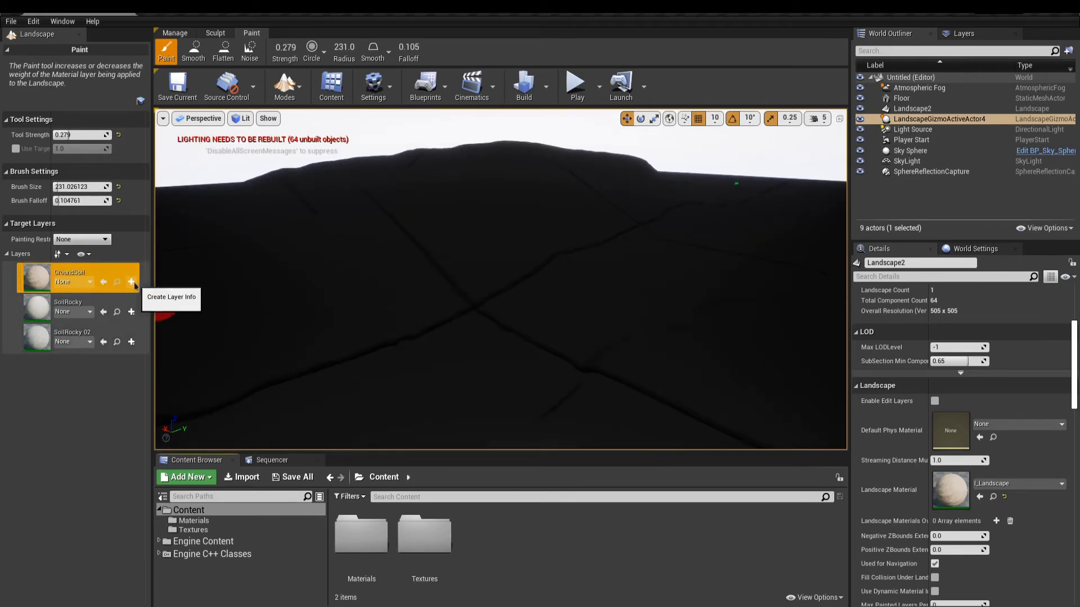
Create a weight-blended layer info named GroundSoil_LayerInfo for the GroundSoil layer in the Untitled_1_sharedassets folder
click(132, 282)
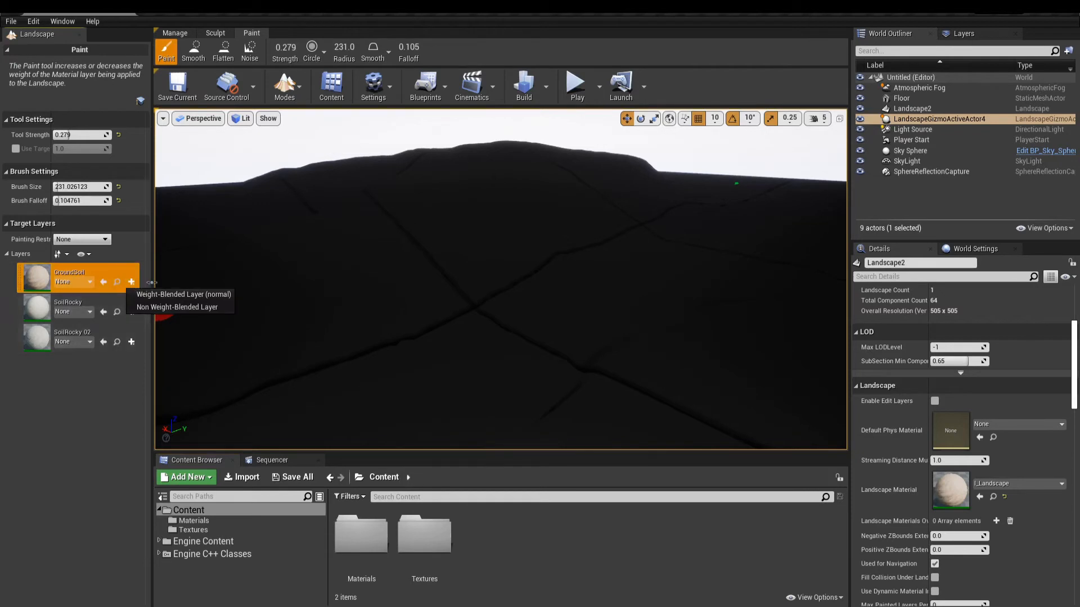
click(176, 295)
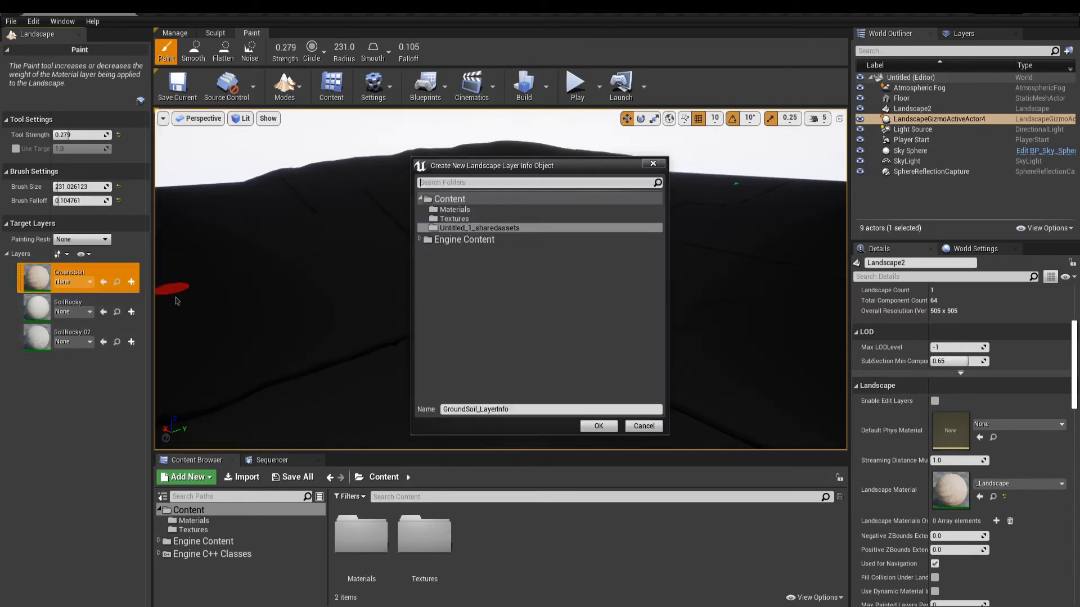
click(509, 228)
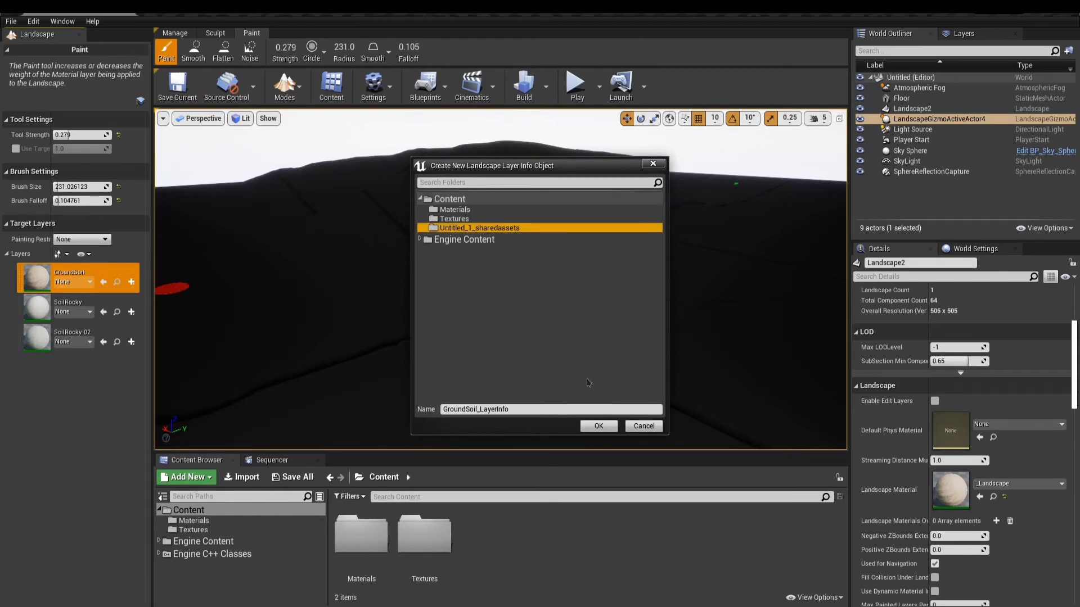
click(599, 426)
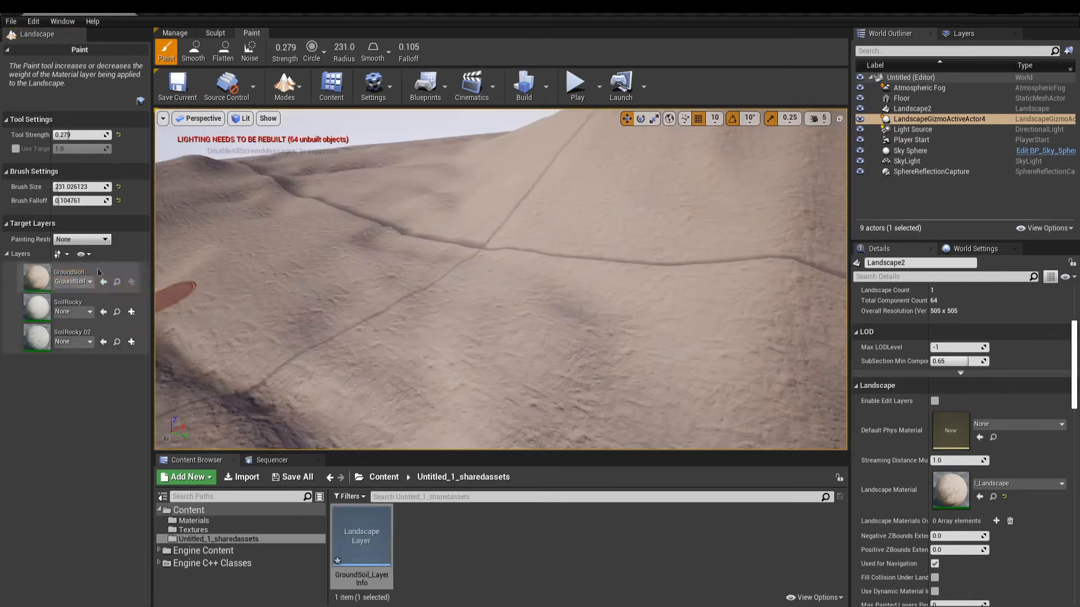
Create weight-blended layer infos for the SoilRocky and SoilRocky 02 layers
click(131, 311)
click(156, 325)
click(599, 426)
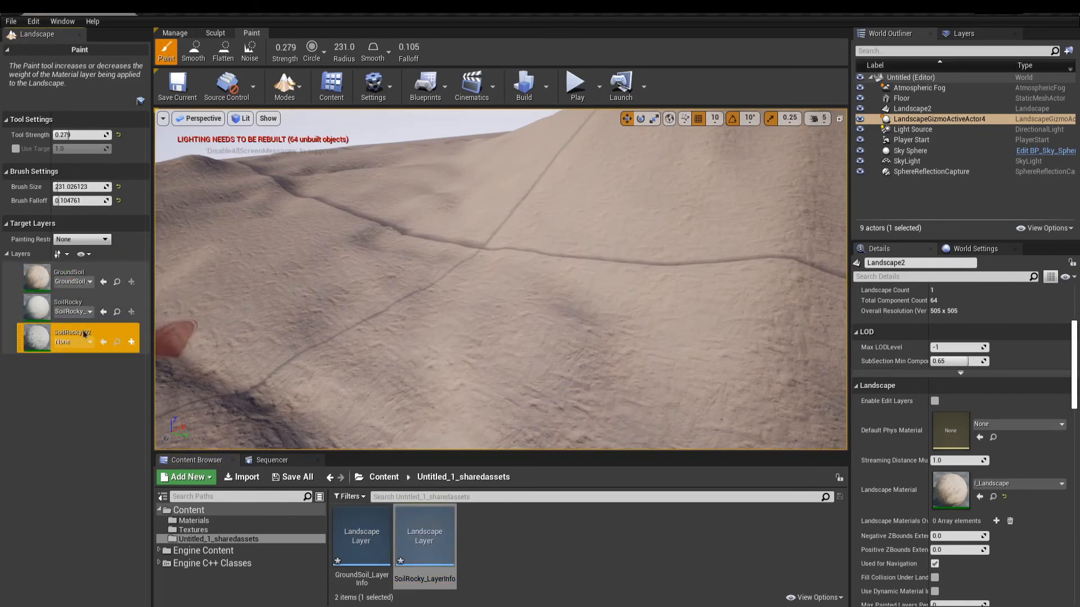
click(131, 342)
click(156, 354)
click(599, 426)
Paint the SoilRocky layer onto the slopes around the dark hollow in the terrain
click(68, 306)
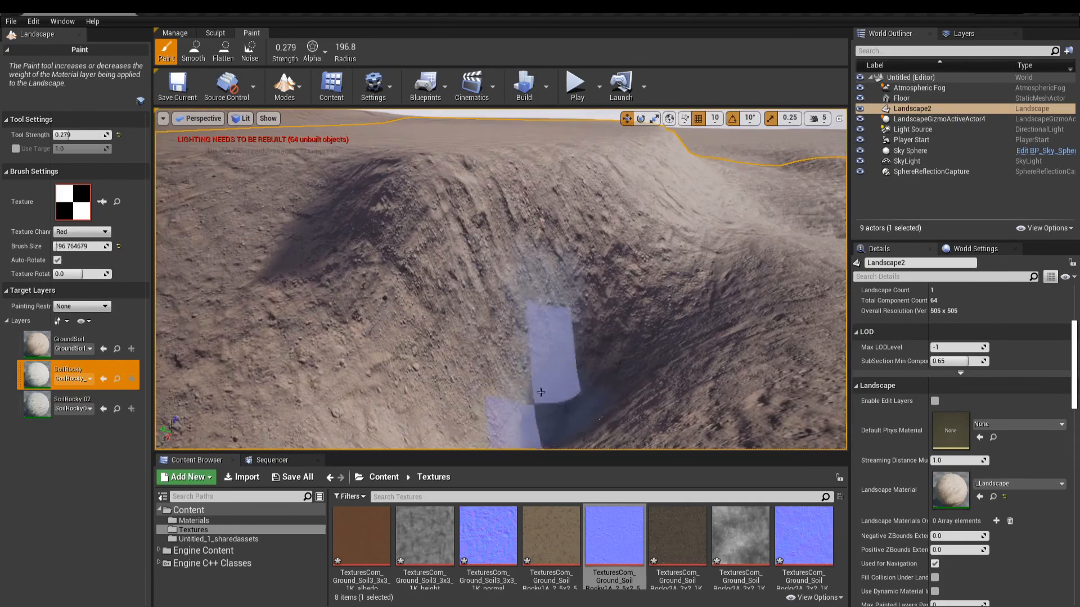
right_drag(541, 393, 532, 420)
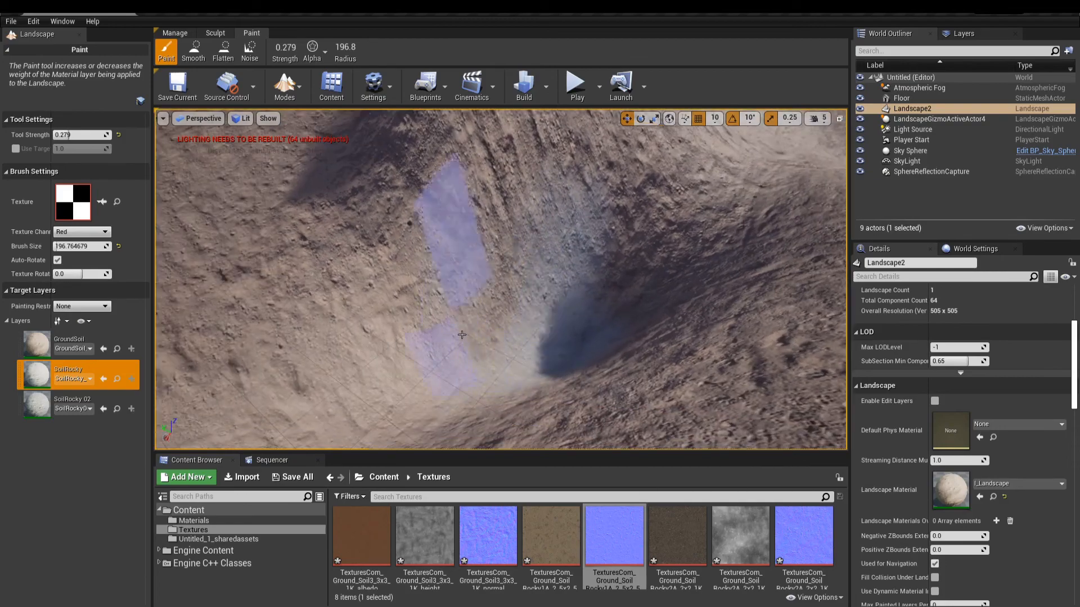
right_drag(661, 272, 624, 270)
mouse_move(585, 286)
mouse_down()
mouse_move(526, 333)
mouse_move(585, 315)
mouse_up()
right_drag(585, 315, 574, 320)
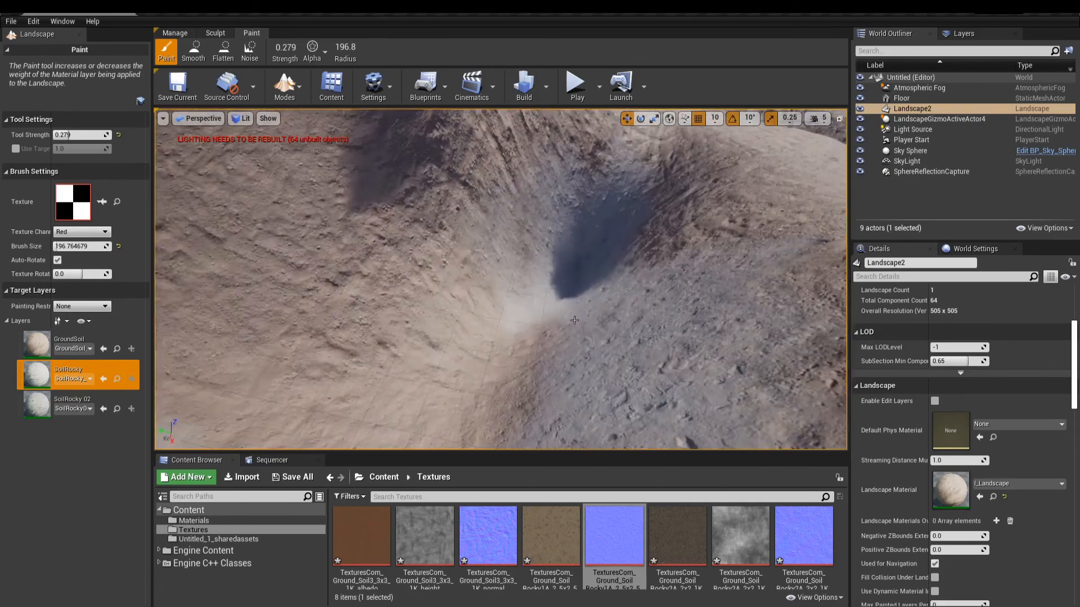
drag(363, 275, 290, 253)
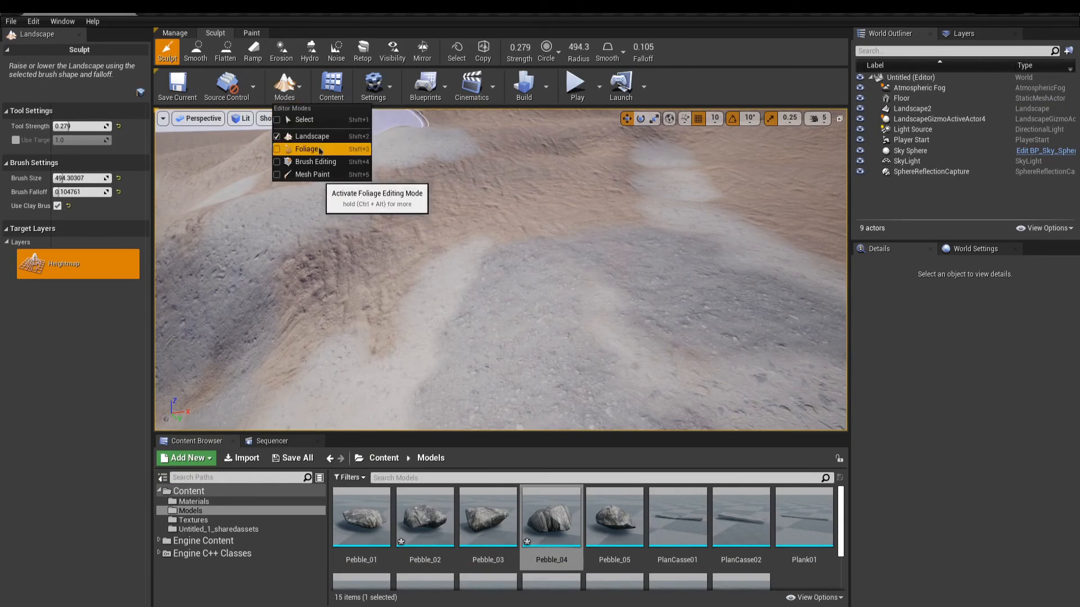
Switch to Foliage mode and add the meshes Pebble_01 through Pebble_05 as foliage types
click(320, 151)
click(361, 518)
shift+click(614, 518)
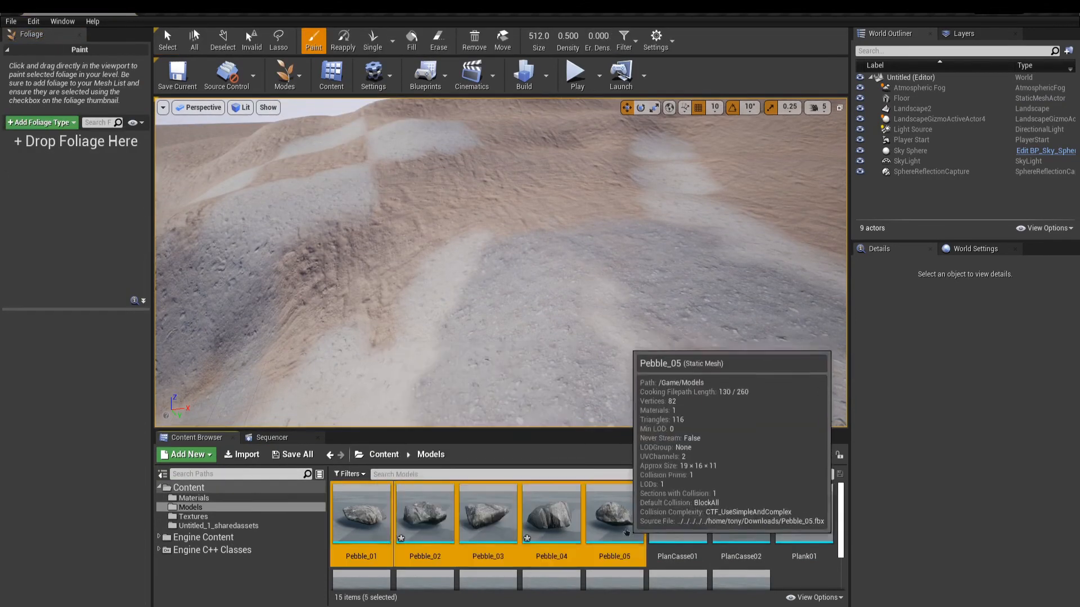
drag(614, 518, 111, 258)
drag(111, 258, 73, 225)
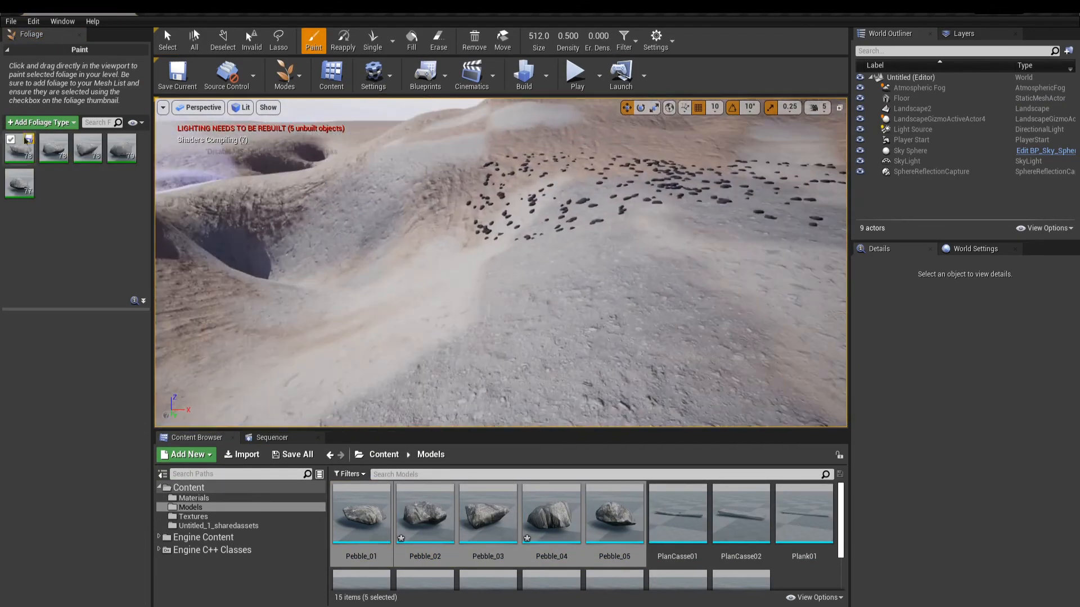
Add the PlanCasse and Plank meshes from the Models folder as foliage types and go through their painting and placement settings
scroll(95, 414, down, 8)
scroll(74, 478, up, 8)
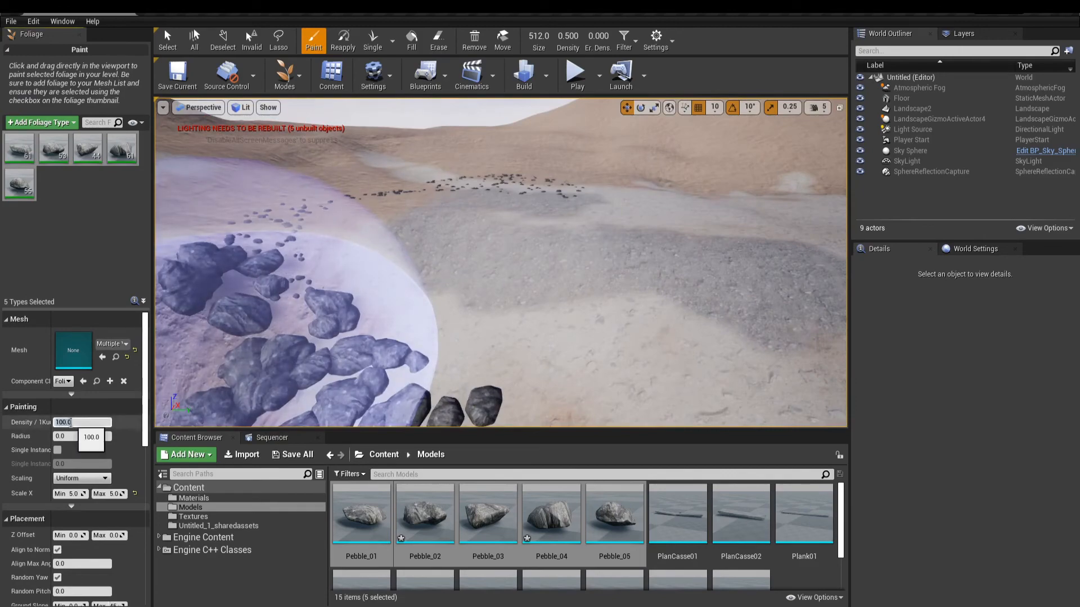
drag(677, 540, 71, 253)
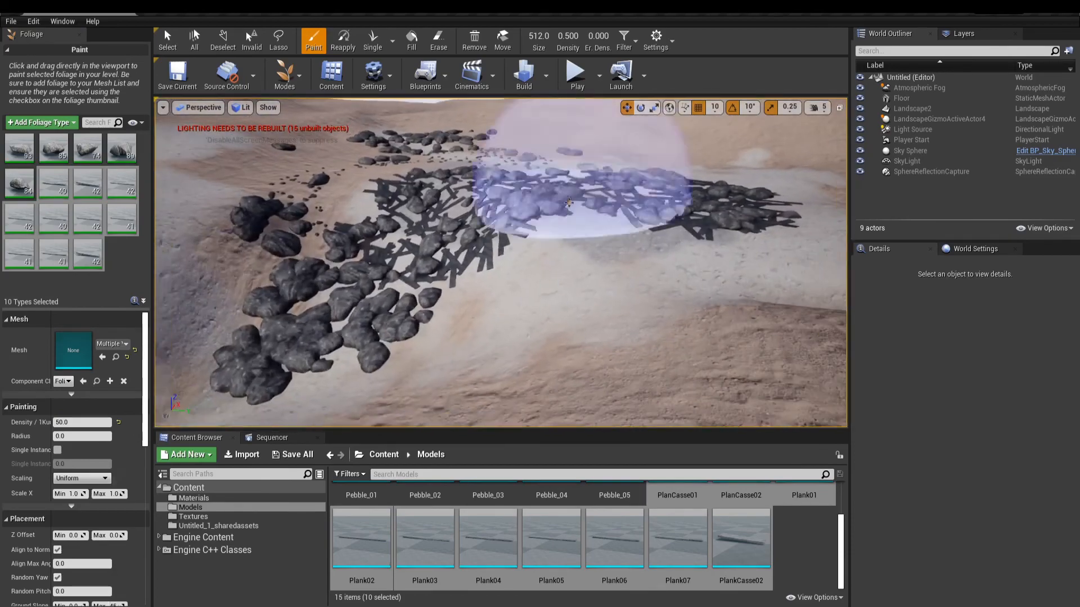
scroll(57, 461, down, 3)
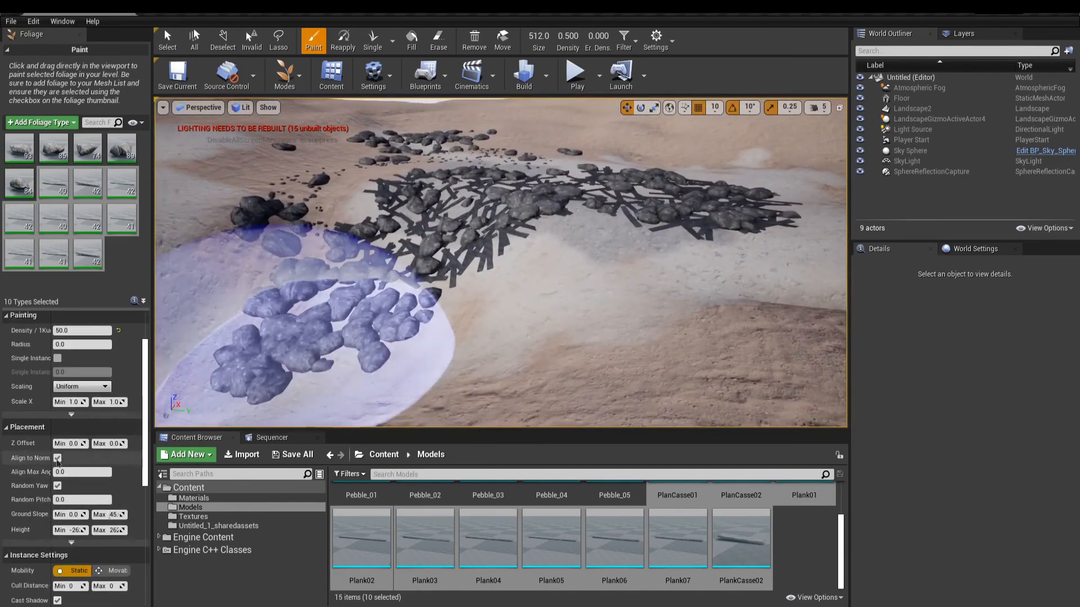
scroll(58, 462, up, 1)
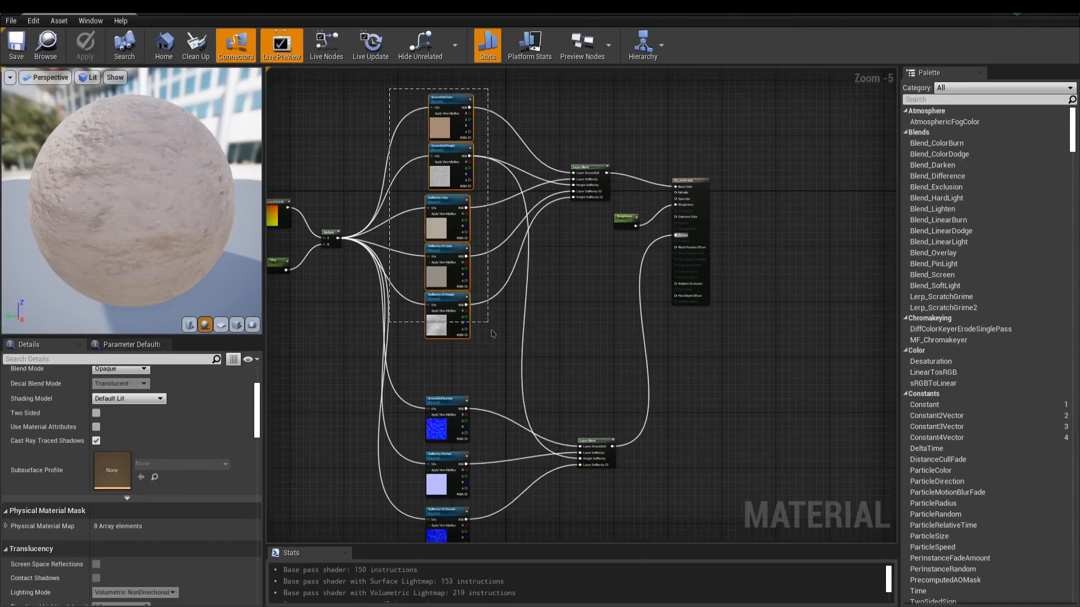
Select the color and height texture nodes in the M_Landscape graph and enclose them in a comment
drag(491, 333, 491, 334)
key(c)
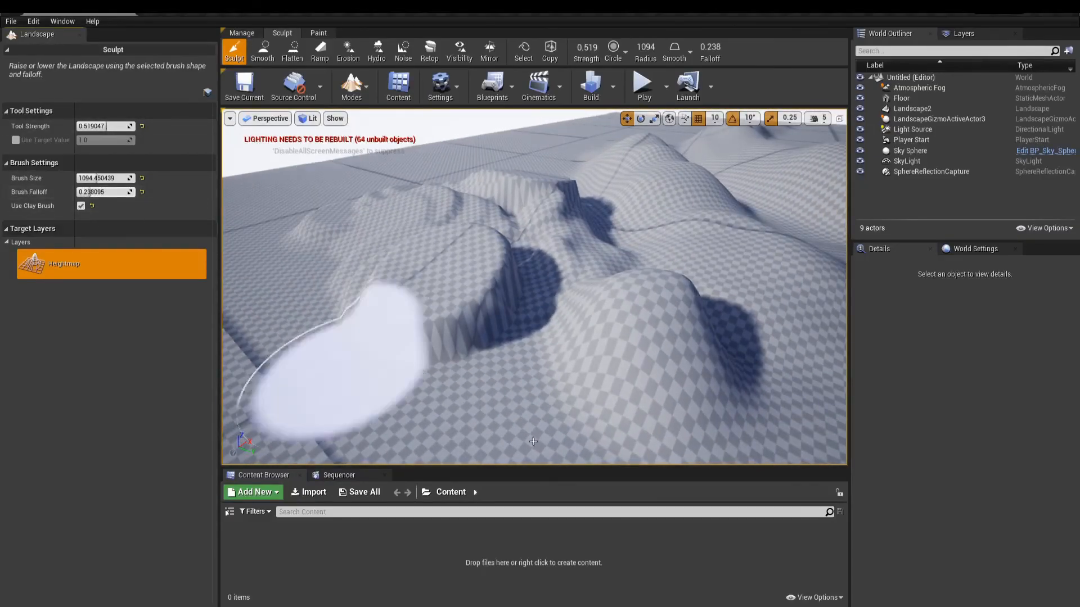
Raise the terrain from the central hollow across the neighboring hill with the Sculpt brush
drag(427, 239, 711, 308)
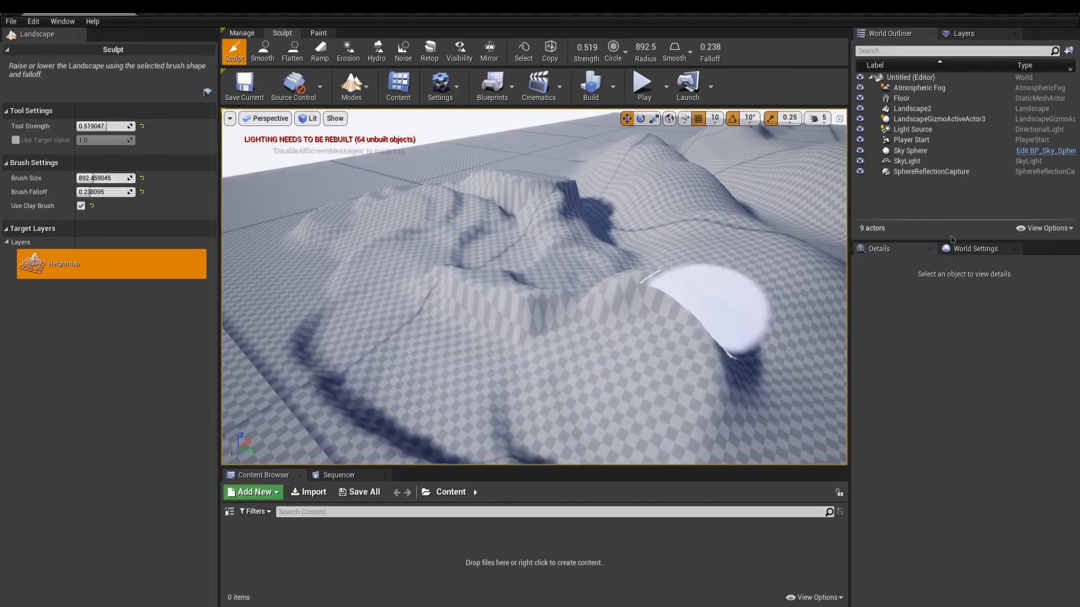